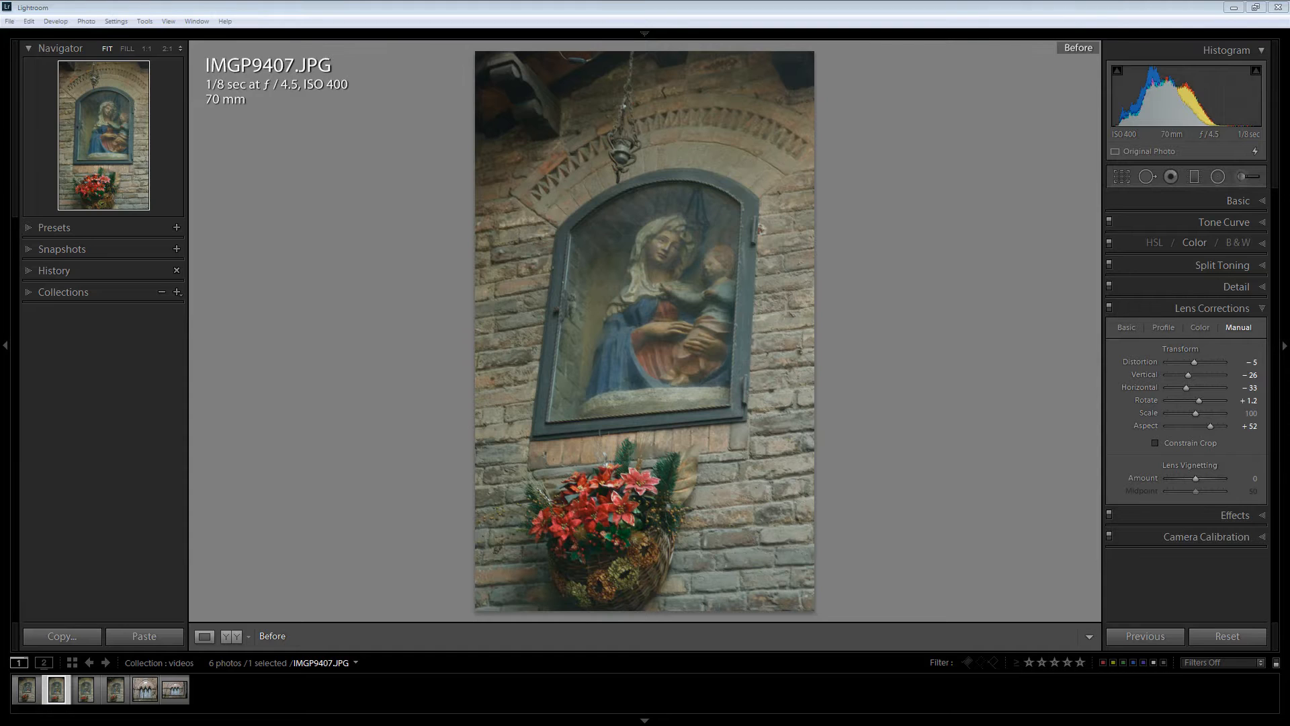
# Return the shrine photo to its edited view, view both window photos, and open IMGP9454.JPG Copy 1 for editing.
pyautogui.press('\\')
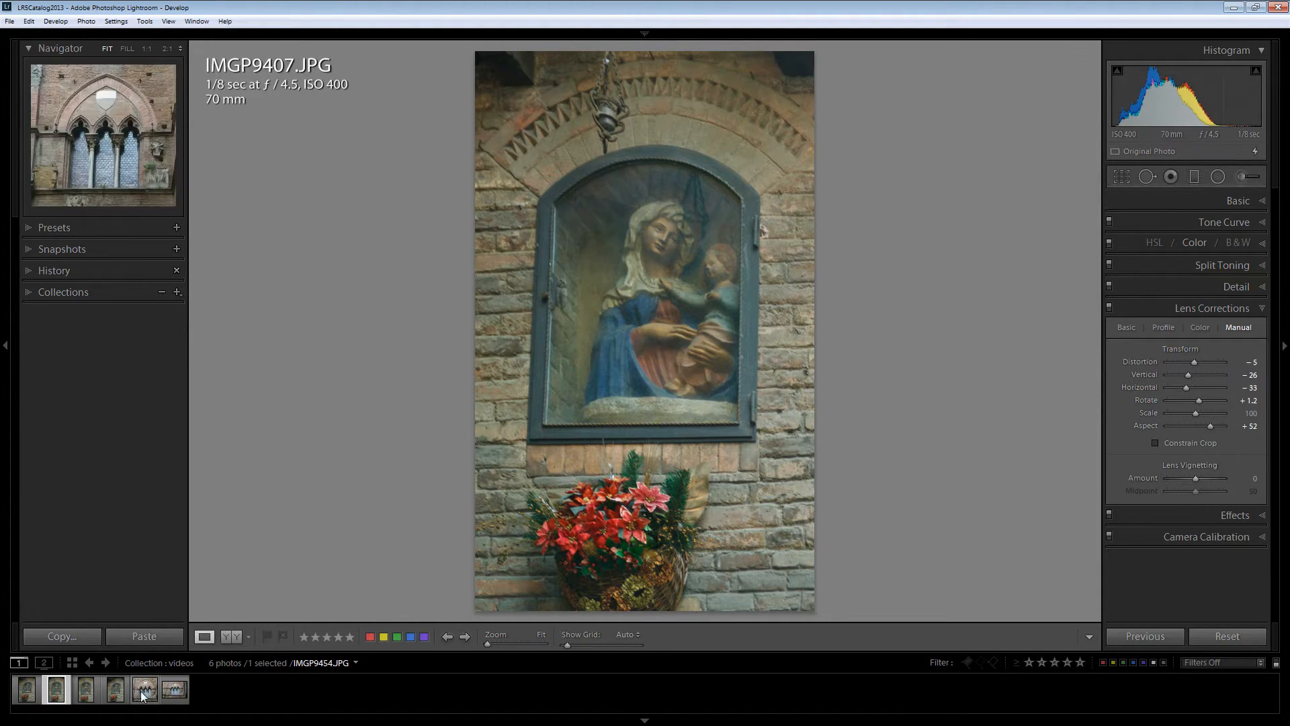
pyautogui.click(178, 699)
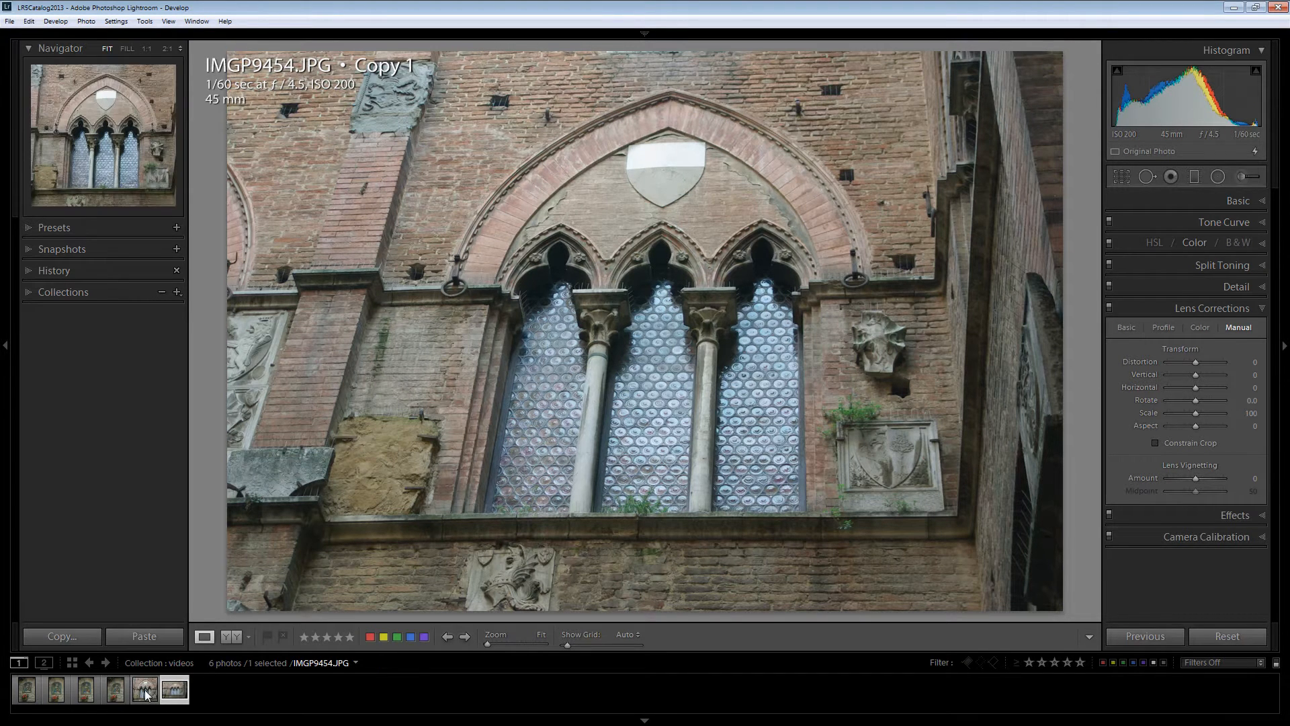
pyautogui.click(145, 692)
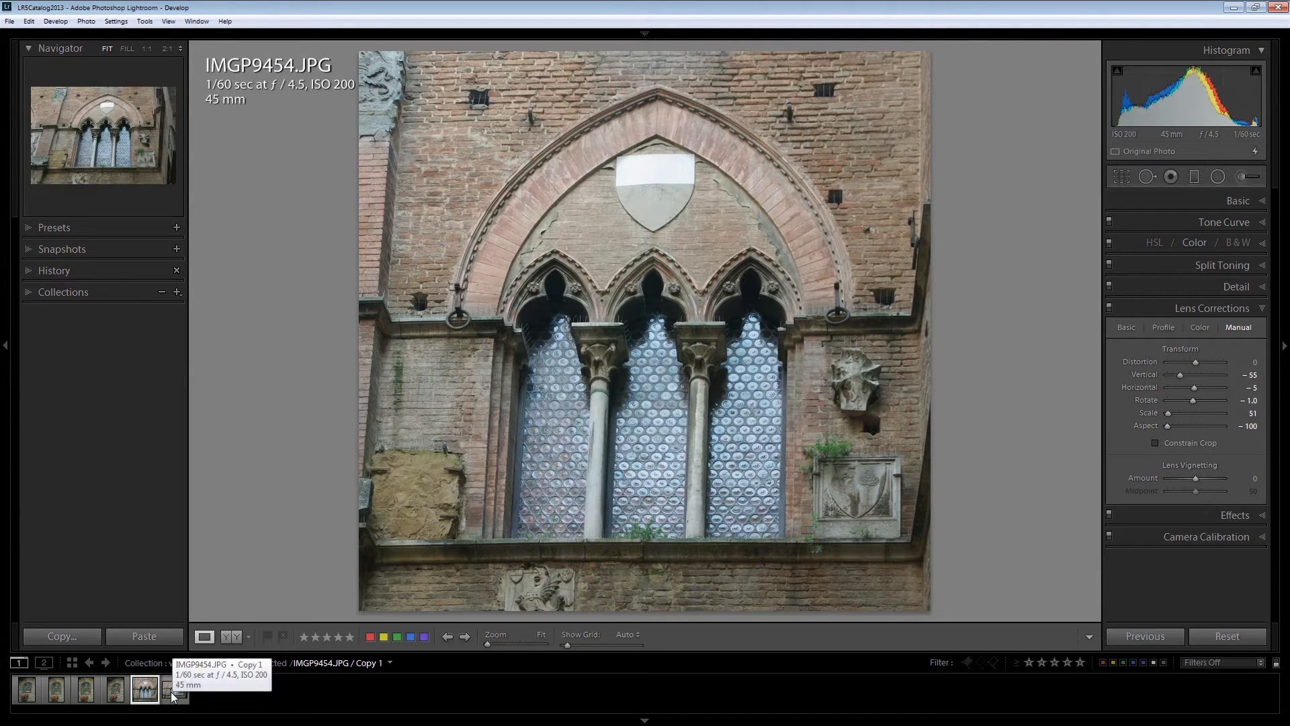
pyautogui.click(173, 692)
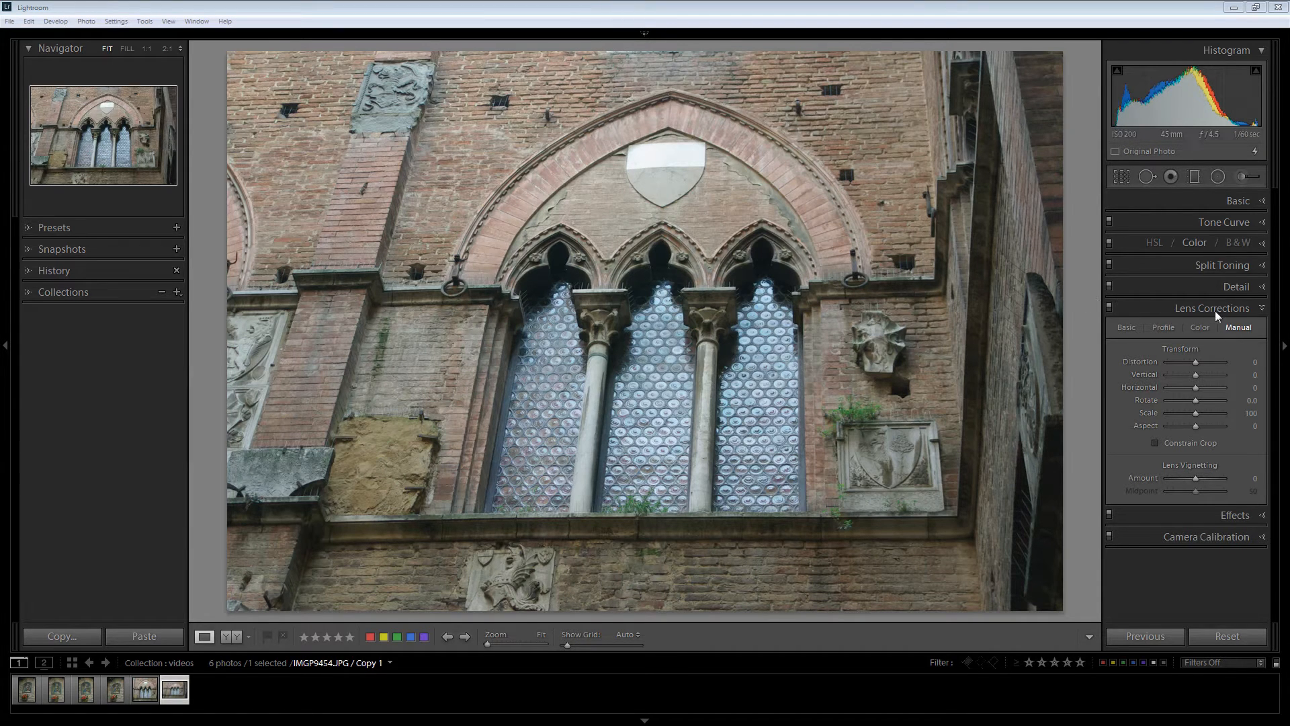
# In the manual lens corrections, set Vertical to −60 and Horizontal to −7 for the window photo.
pyautogui.click(1120, 325)
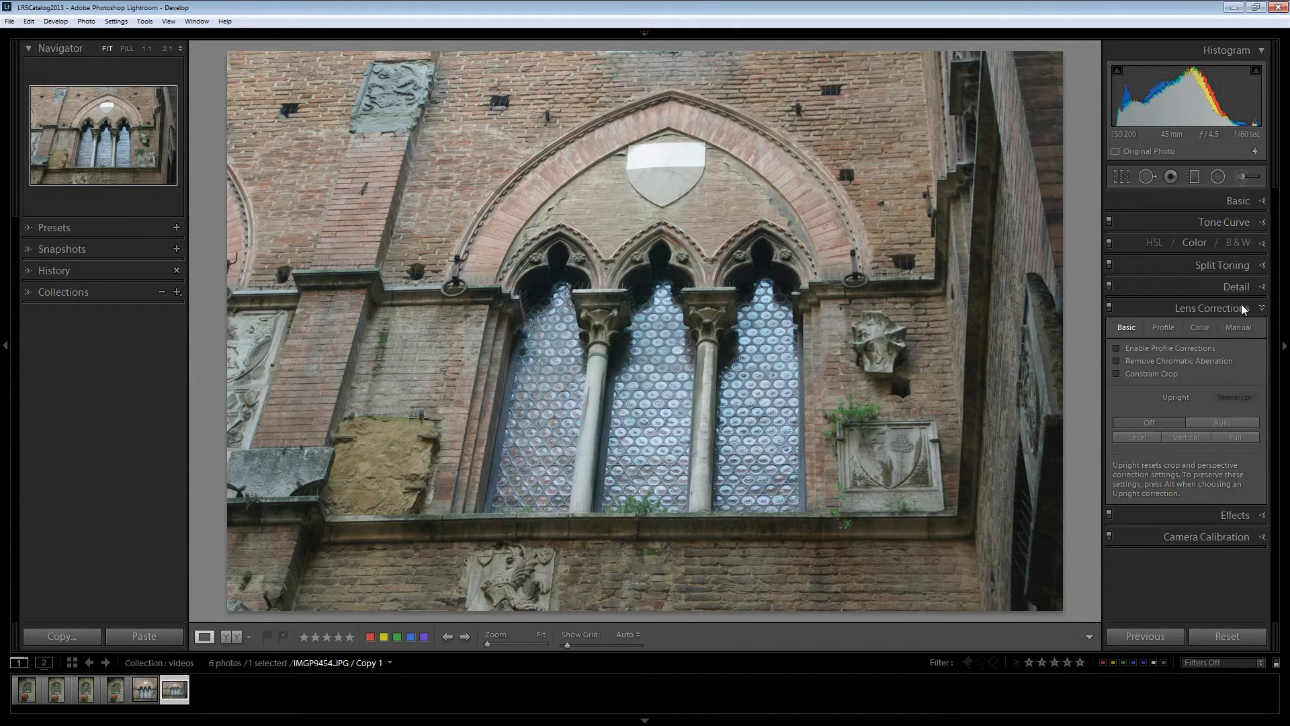
pyautogui.click(1242, 328)
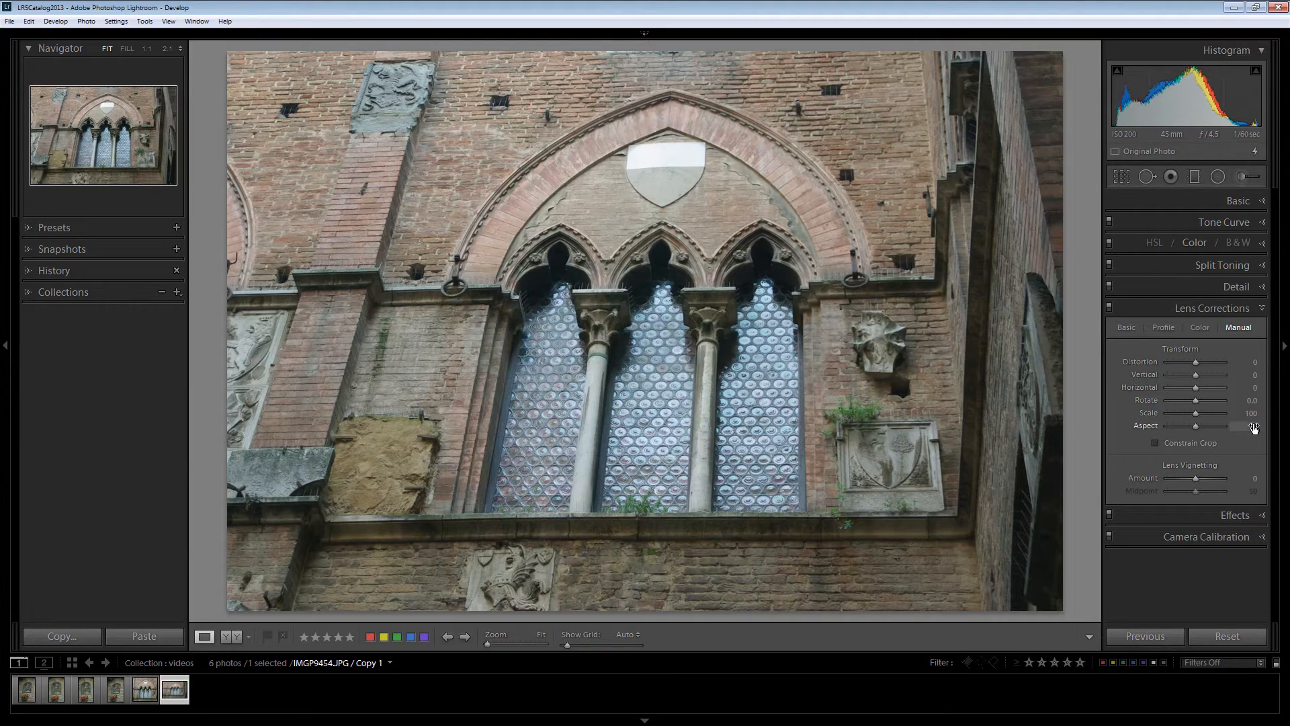
pyautogui.click(1195, 376)
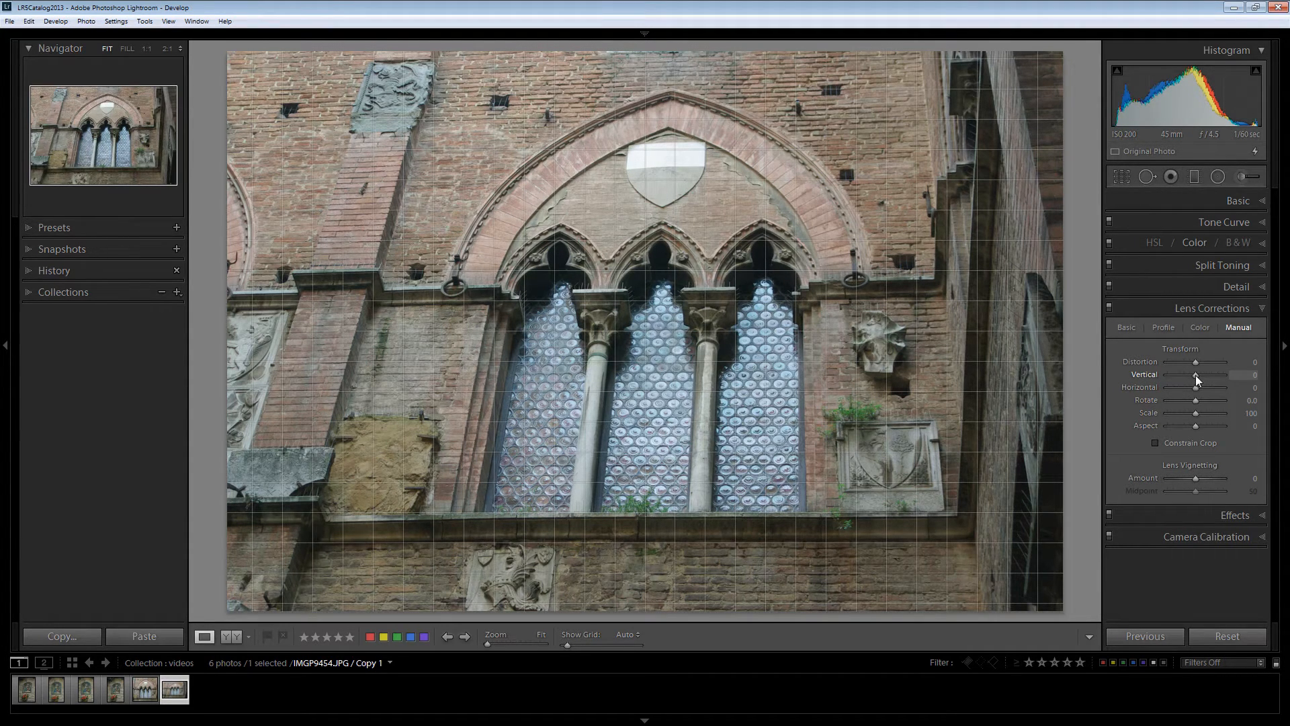
pyautogui.moveTo(1195, 375); pyautogui.dragTo(1178, 376)
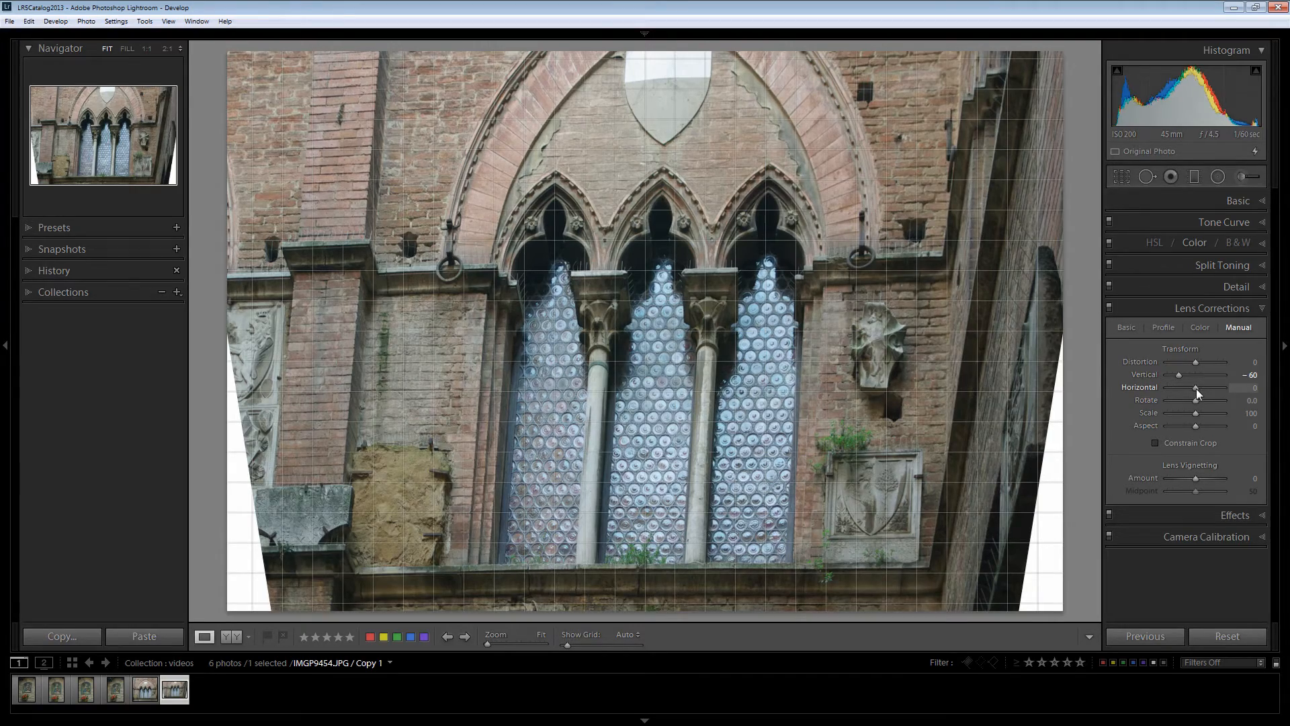
pyautogui.moveTo(1196, 388); pyautogui.dragTo(1194, 389)
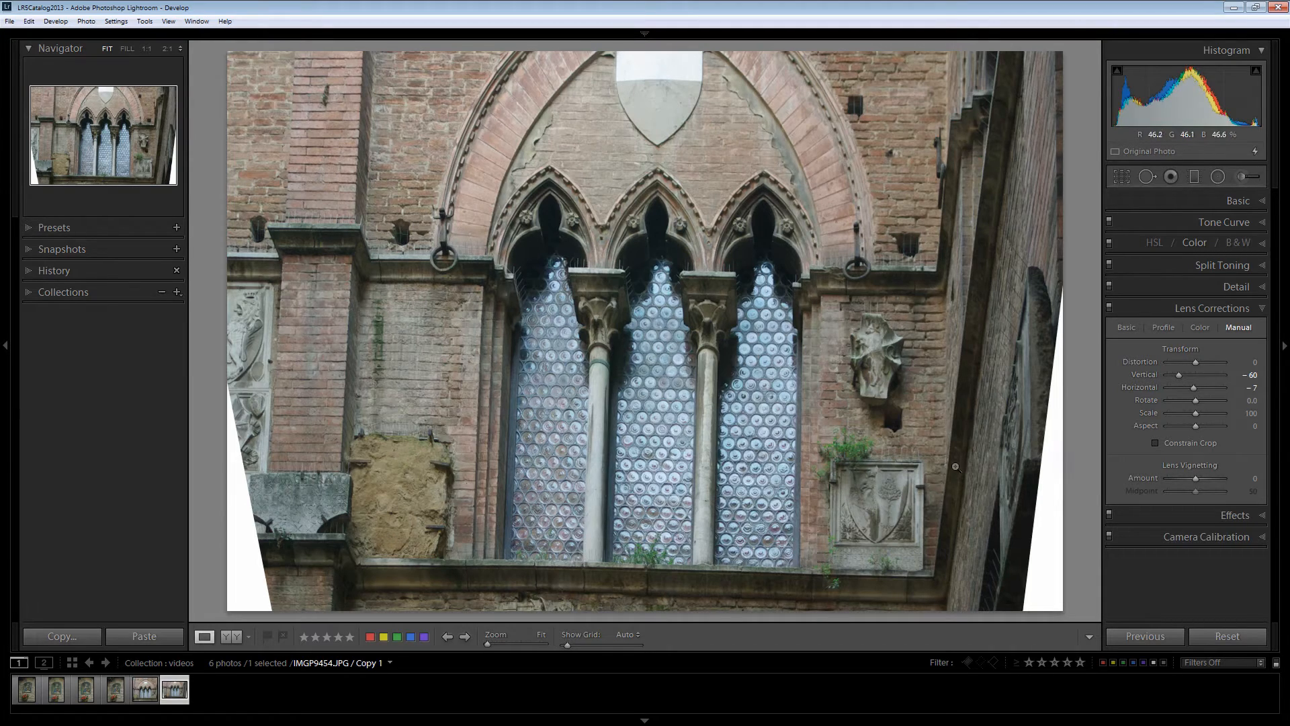
# Set Rotate to −1.0 and Aspect to −67, and compare the window photo with its original.
pyautogui.click(1193, 402)
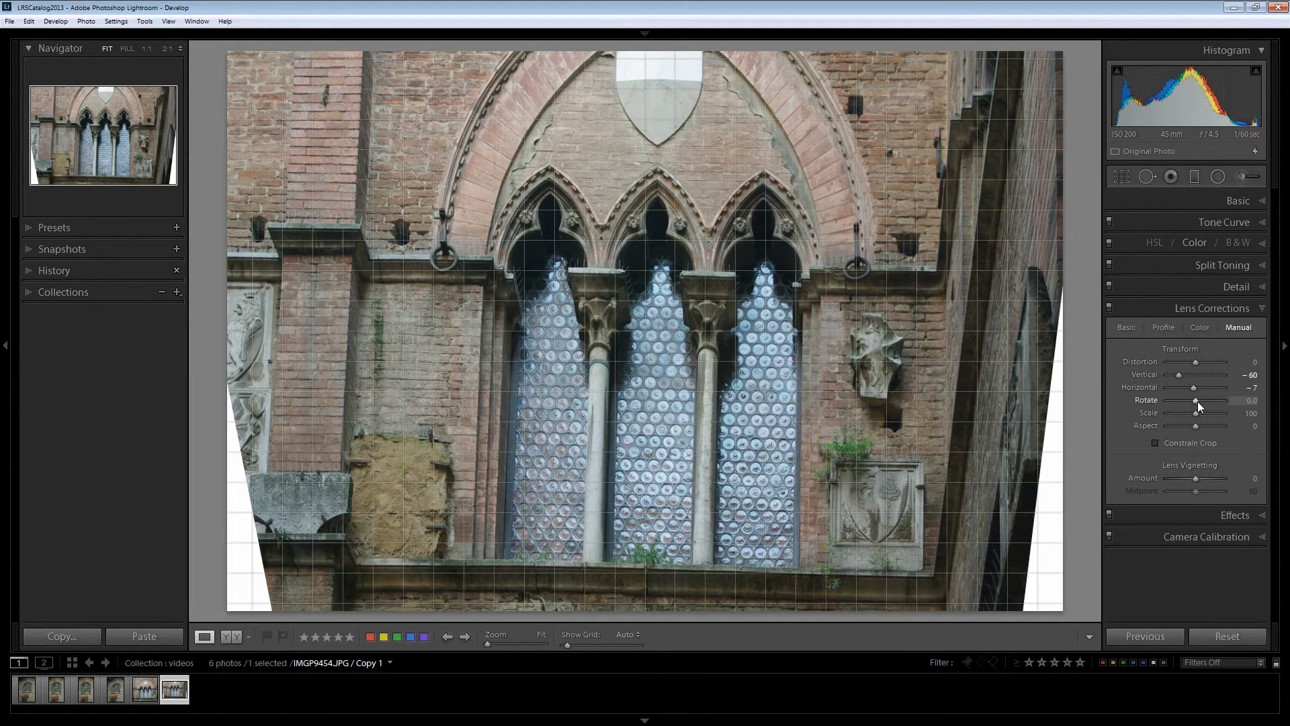
pyautogui.moveTo(1197, 401); pyautogui.dragTo(1194, 401)
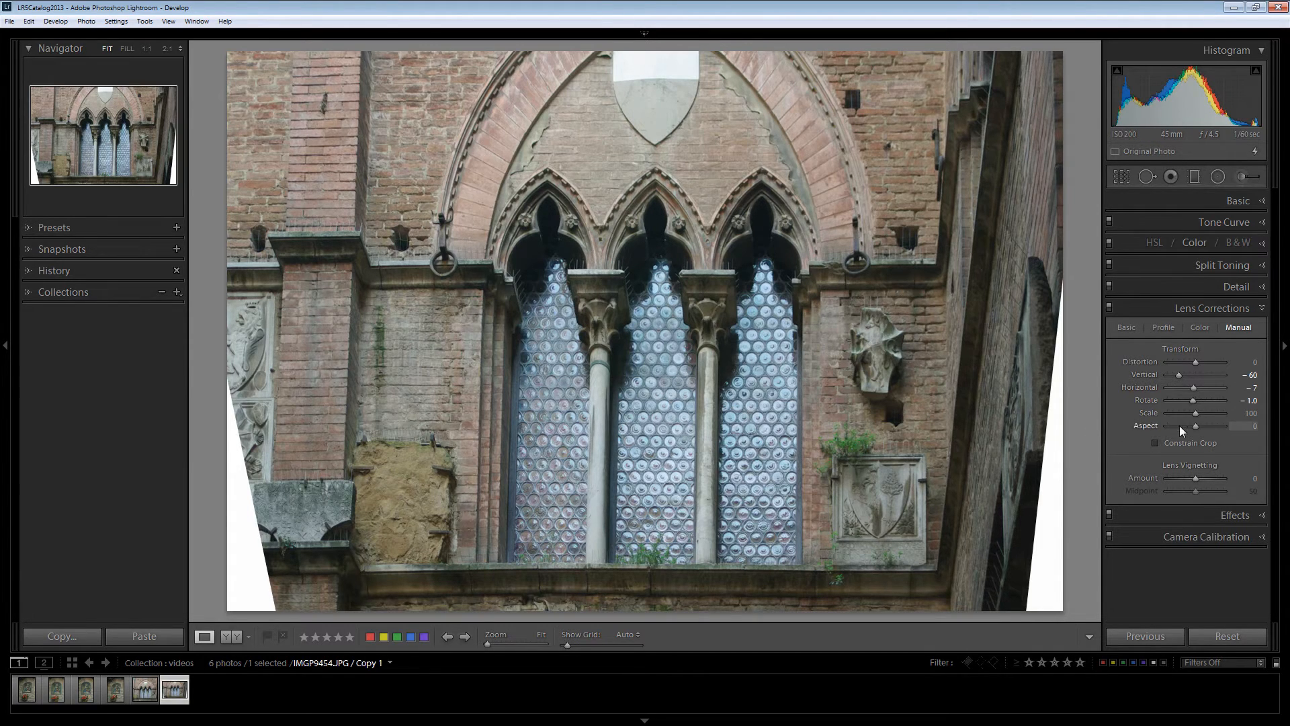
pyautogui.moveTo(1187, 428); pyautogui.dragTo(1176, 426)
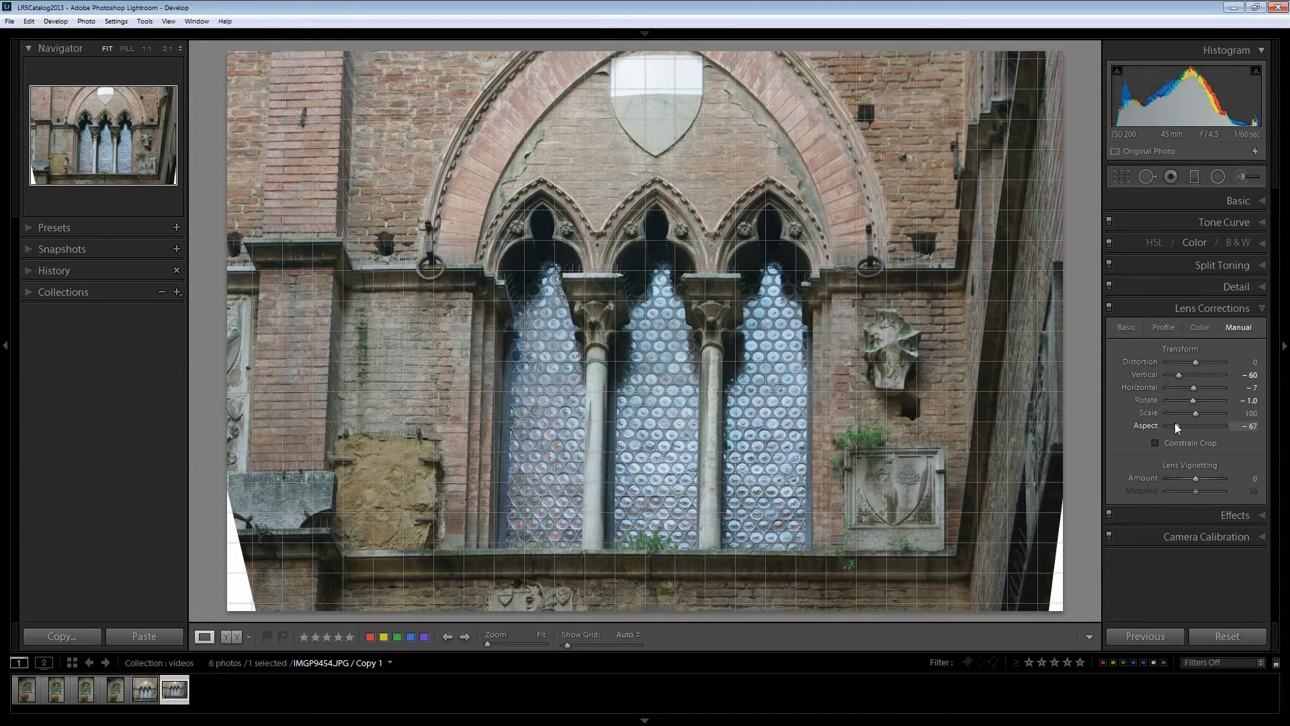
pyautogui.press('\\')
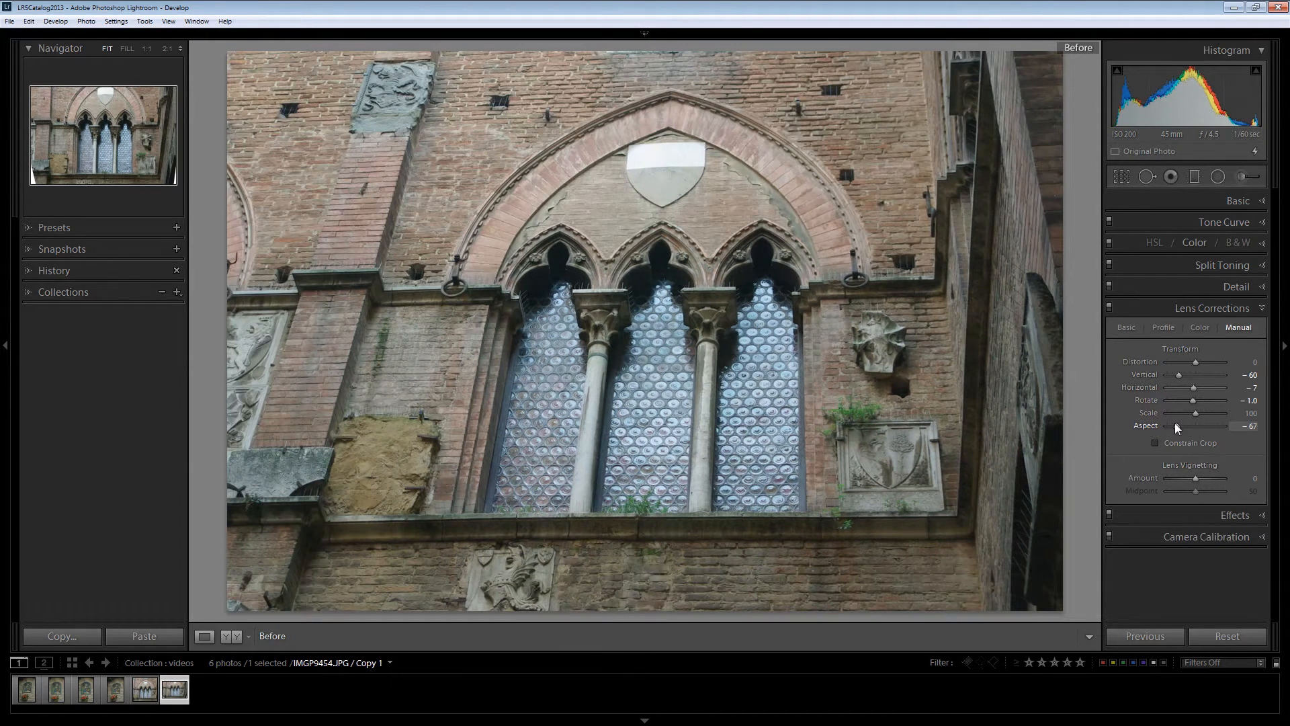
pyautogui.press('\\')
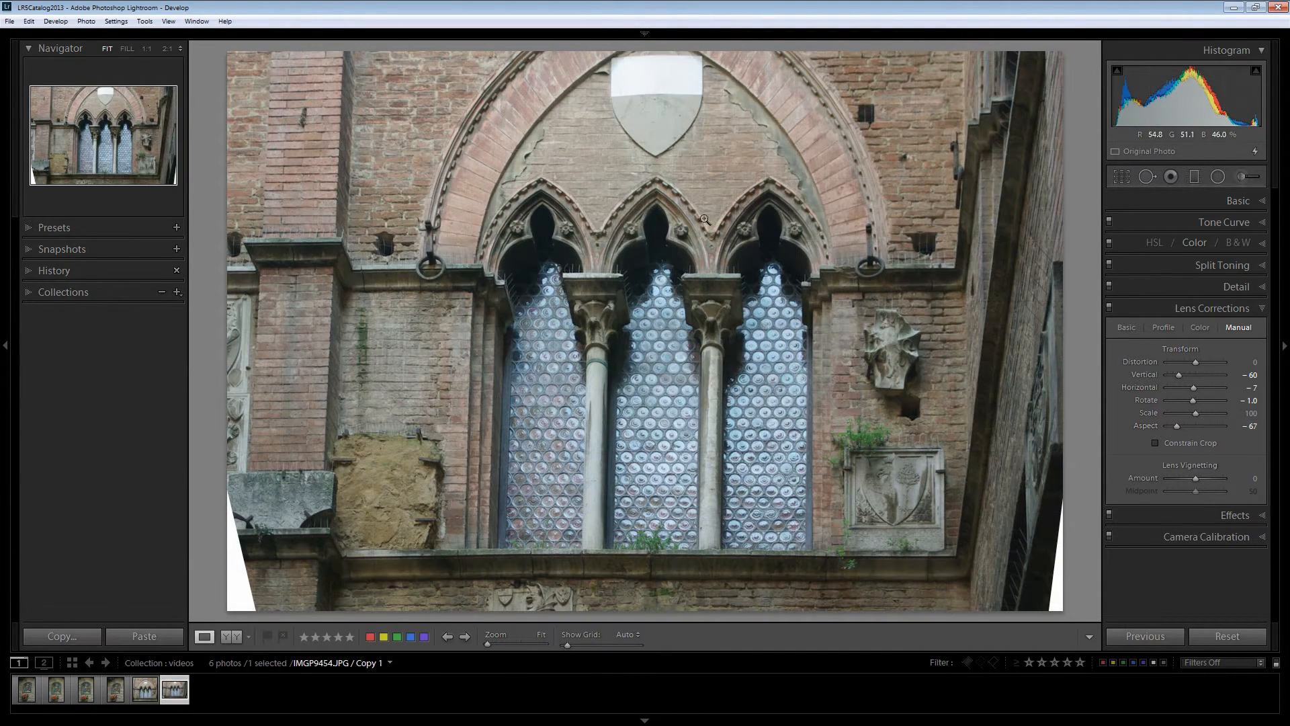
# Set the window photo's transform Scale to 69 and Aspect to −93.
pyautogui.moveTo(695, 34)
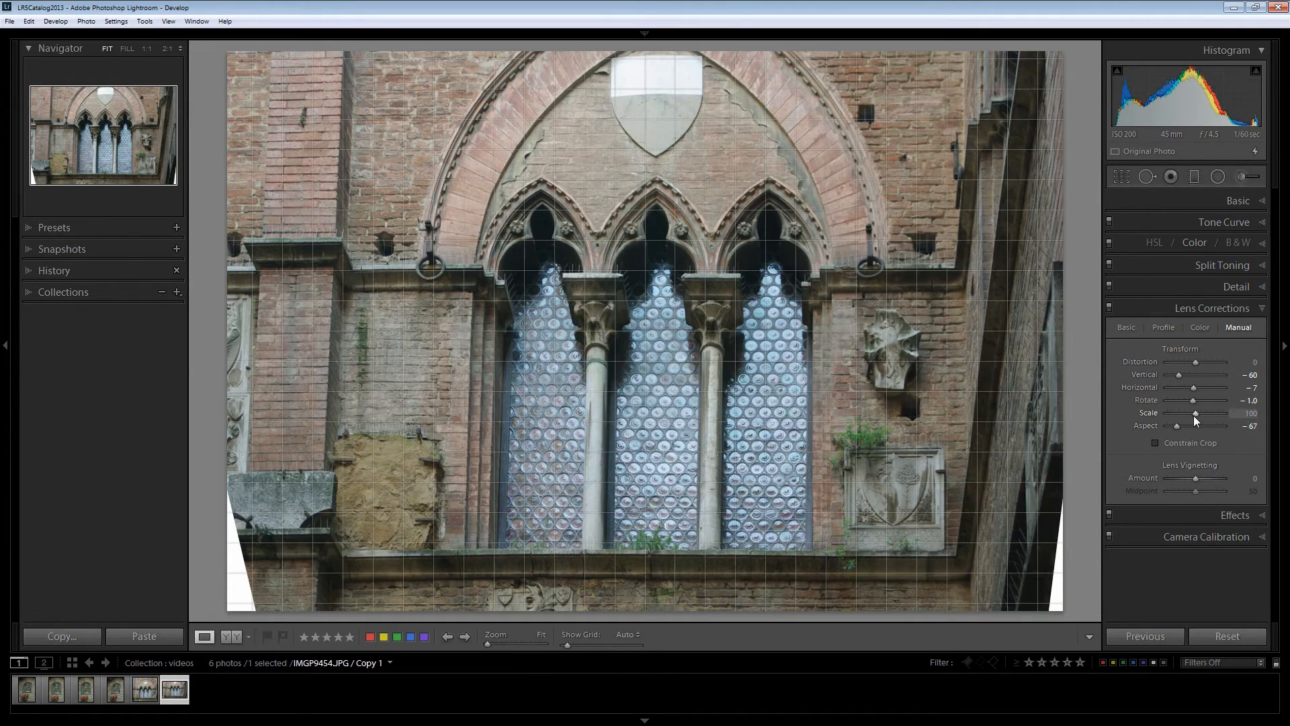
pyautogui.moveTo(1196, 415); pyautogui.dragTo(1176, 414)
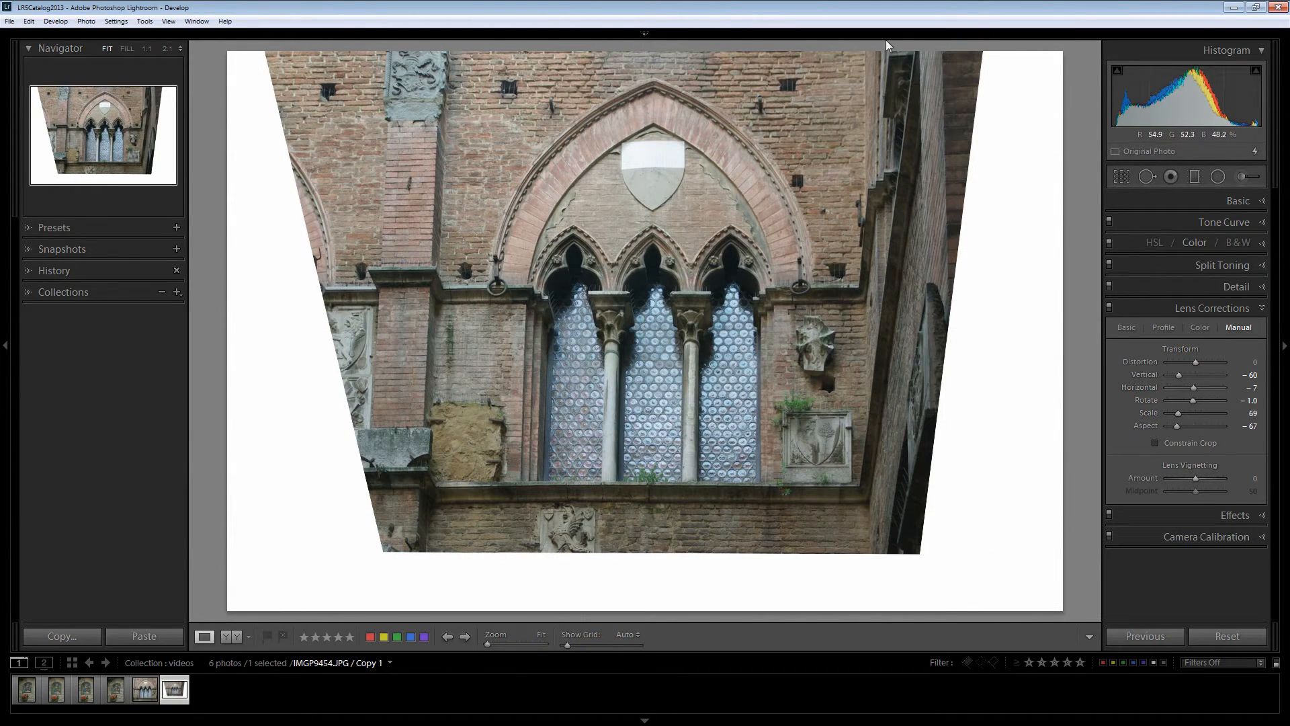
pyautogui.moveTo(1193, 387); pyautogui.dragTo(1194, 388)
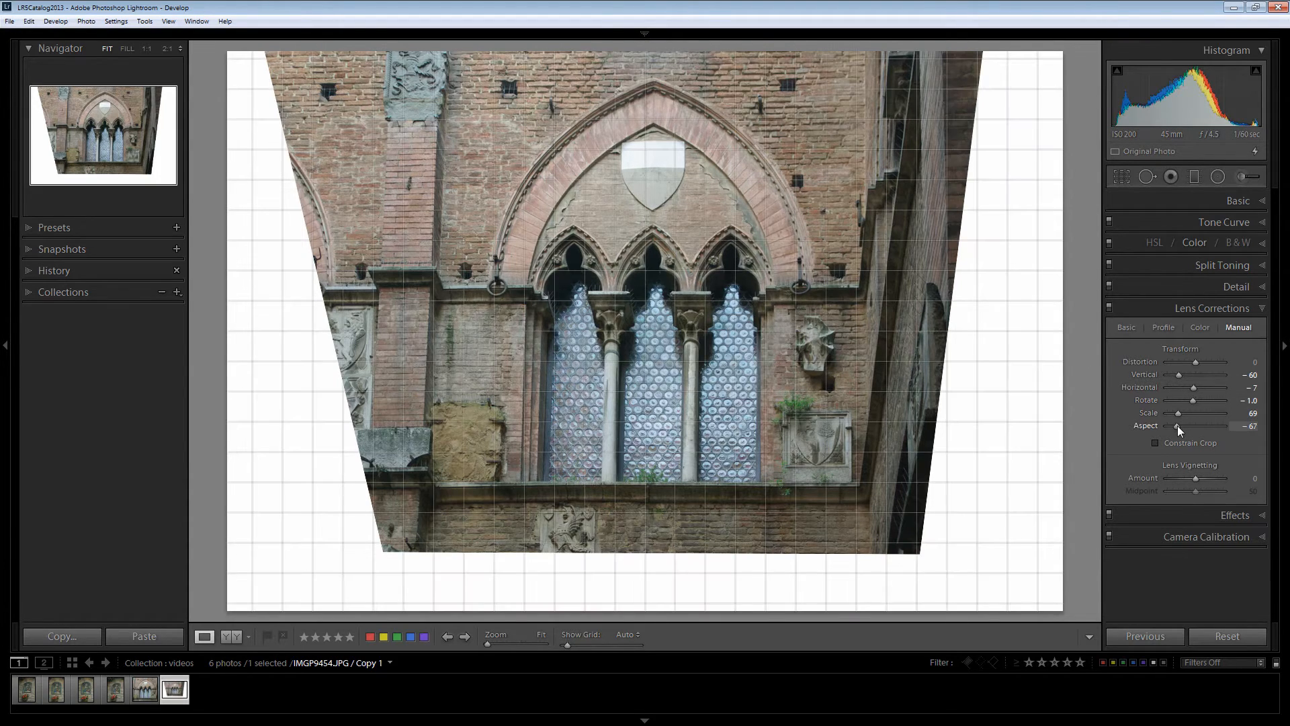
pyautogui.moveTo(1177, 425); pyautogui.dragTo(1170, 429)
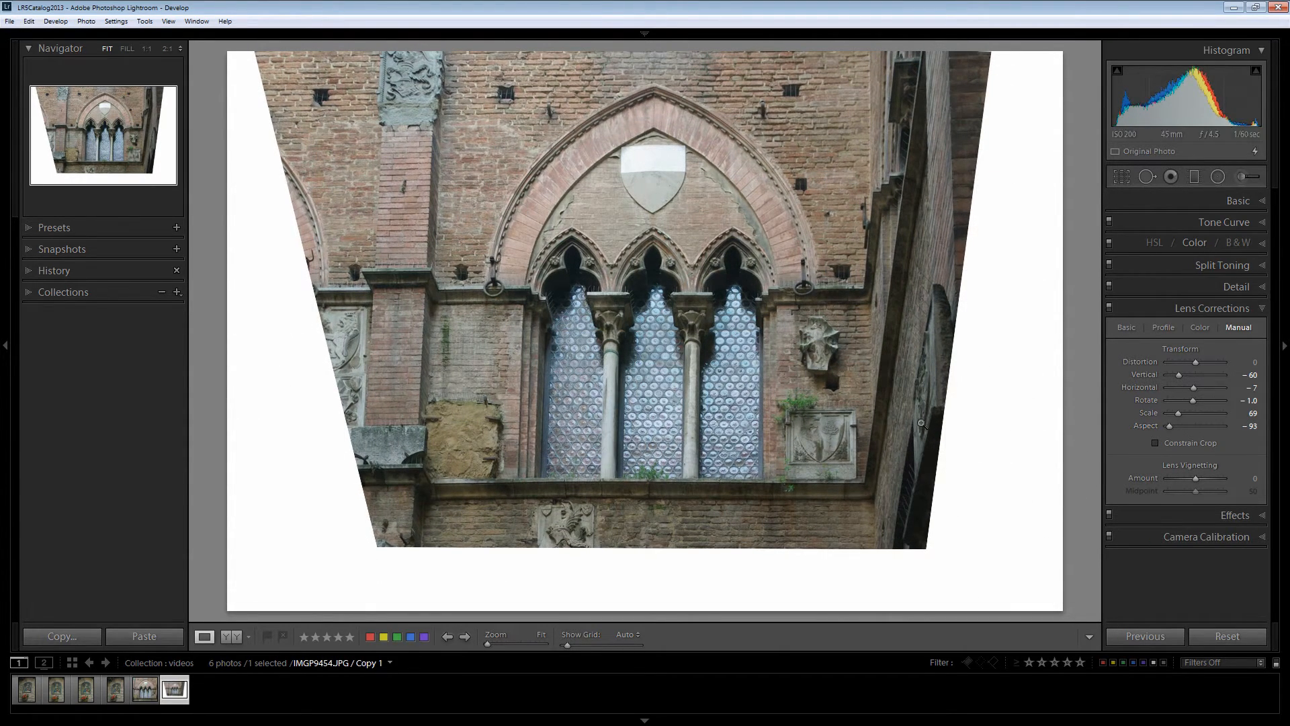
# Try Constrain Crop on the transformed window photo and undo it.
pyautogui.click(1154, 445)
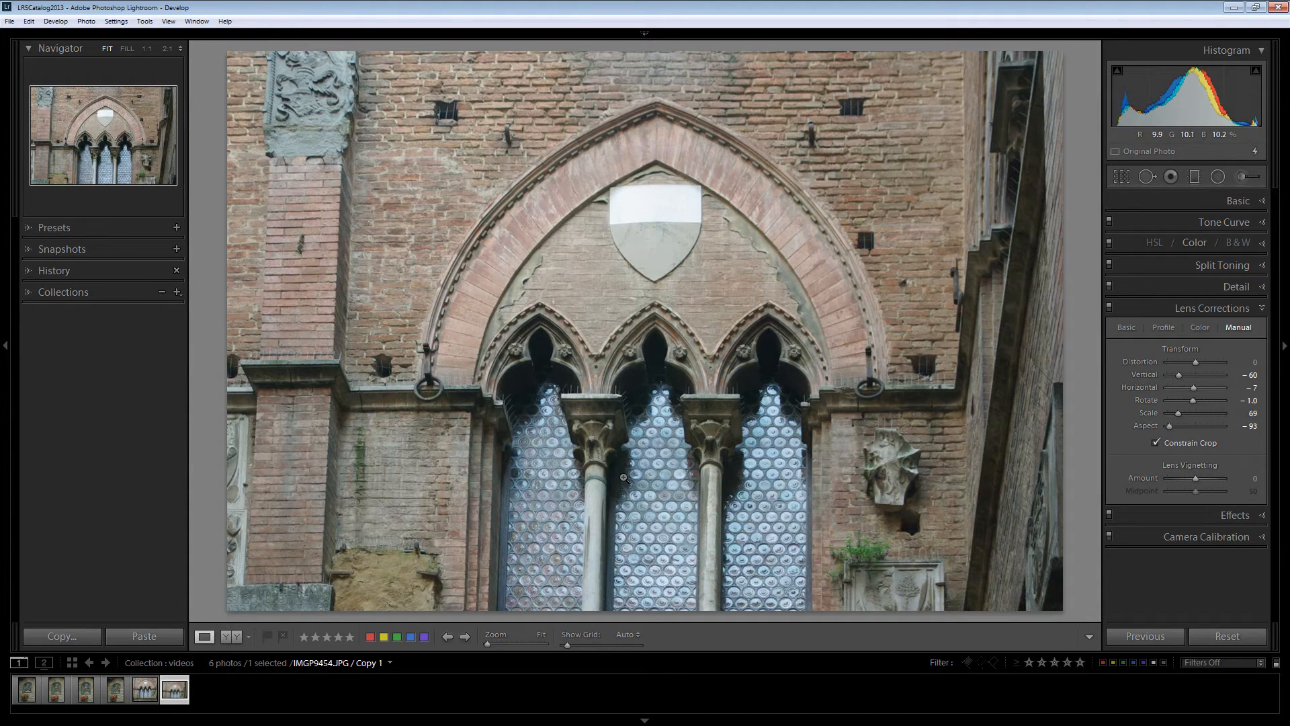
pyautogui.hotkey('ctrl', 'z')
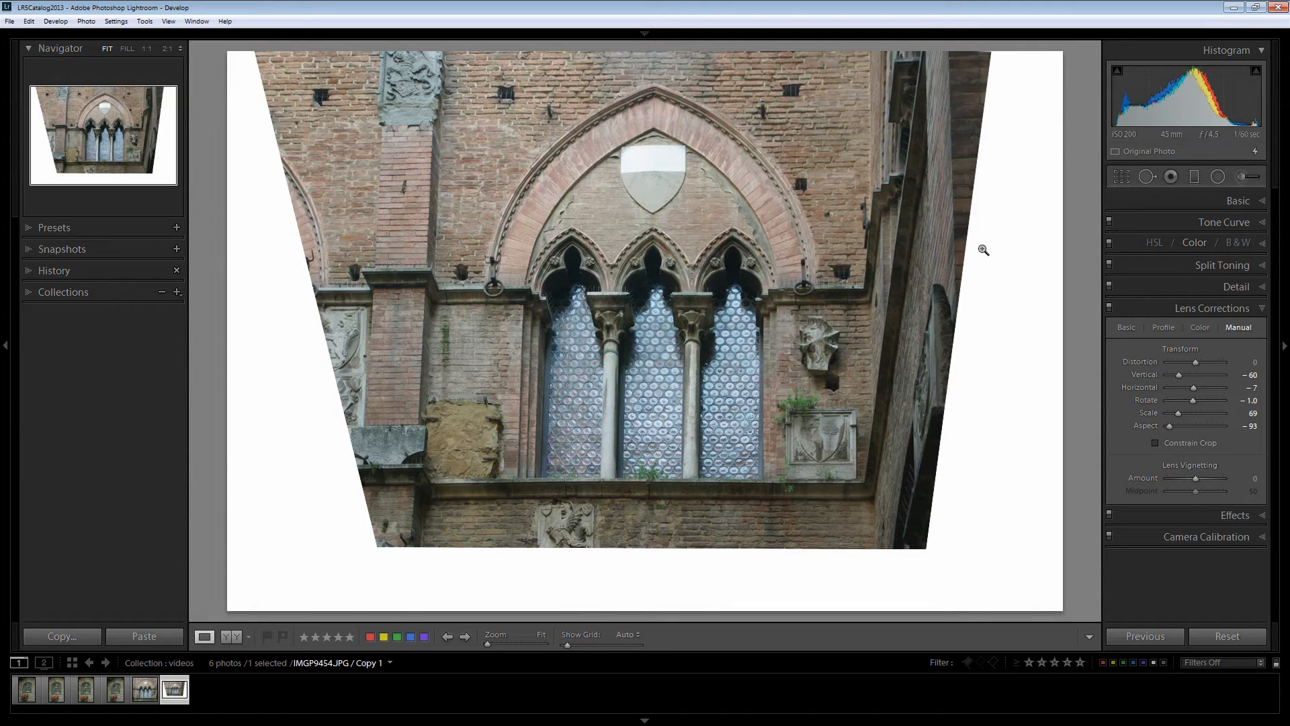
# Crop the window photo inward from both sides and the bottom to remove the white areas, and apply the crop.
pyautogui.click(1122, 177)
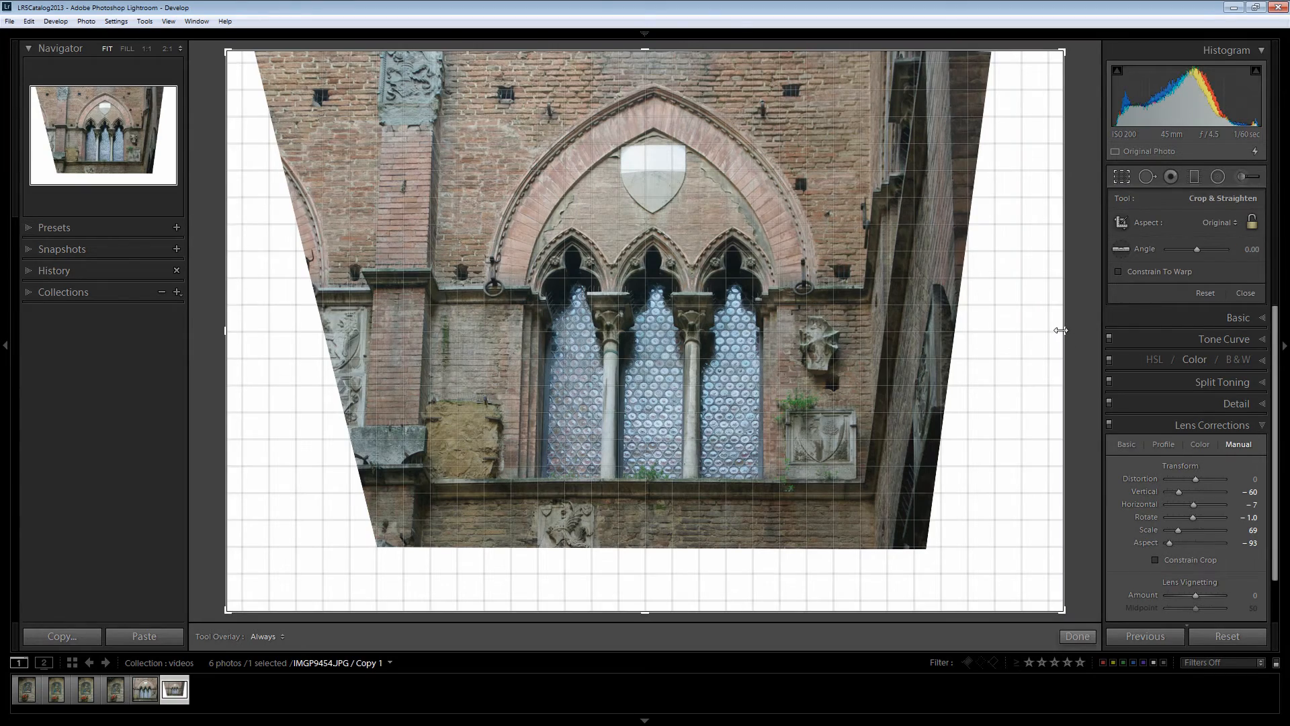
pyautogui.moveTo(1063, 330); pyautogui.dragTo(995, 327)
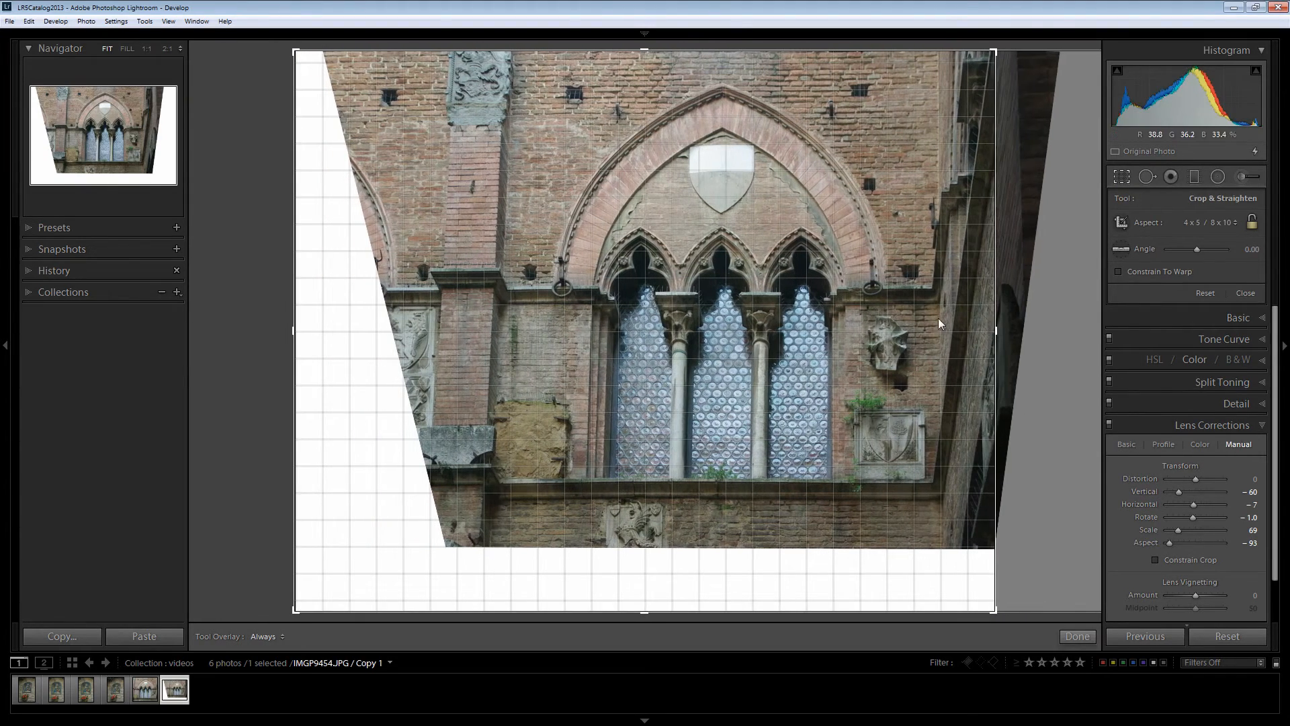
pyautogui.moveTo(297, 334); pyautogui.dragTo(370, 329)
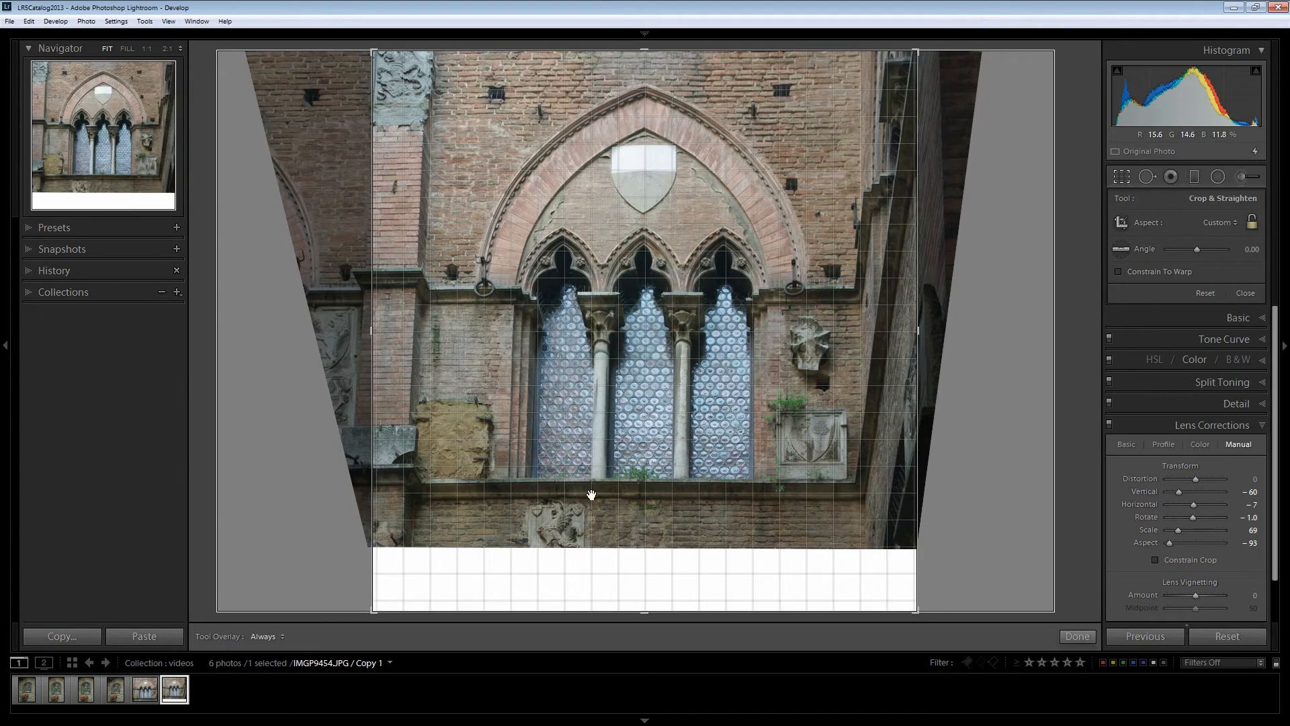
pyautogui.moveTo(644, 613); pyautogui.dragTo(643, 557)
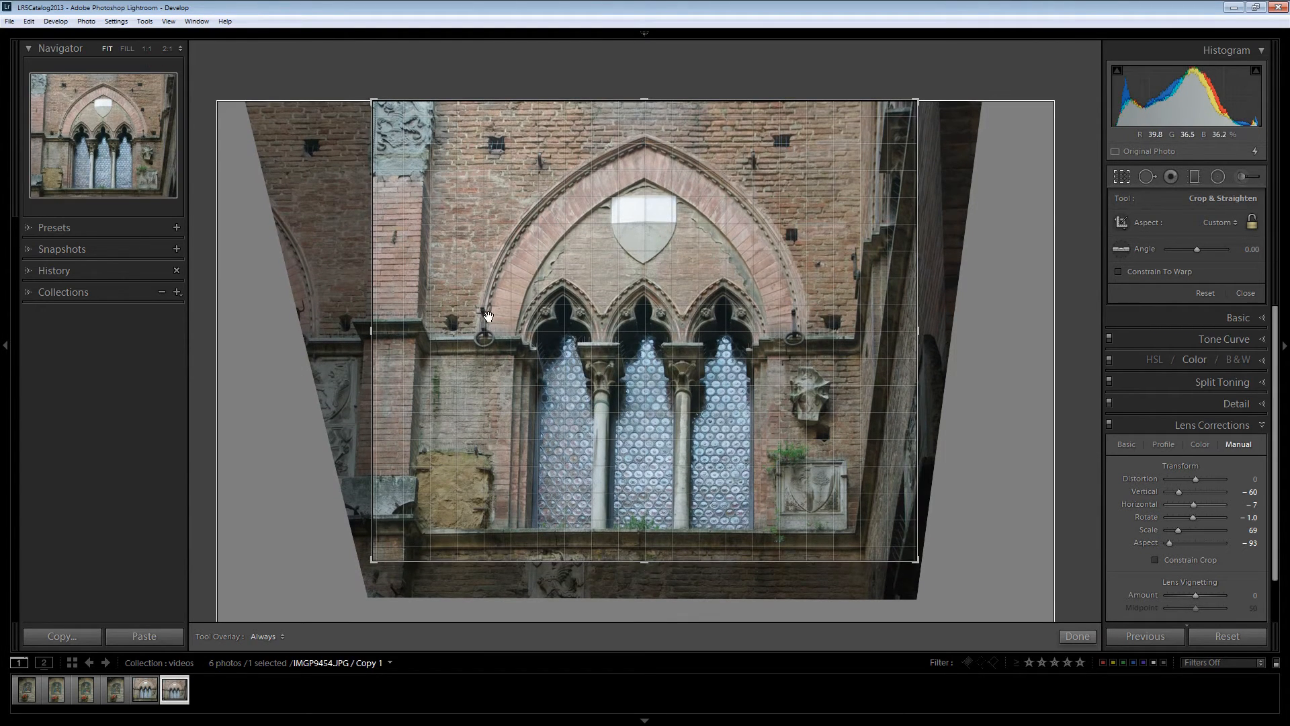
pyautogui.click(1077, 635)
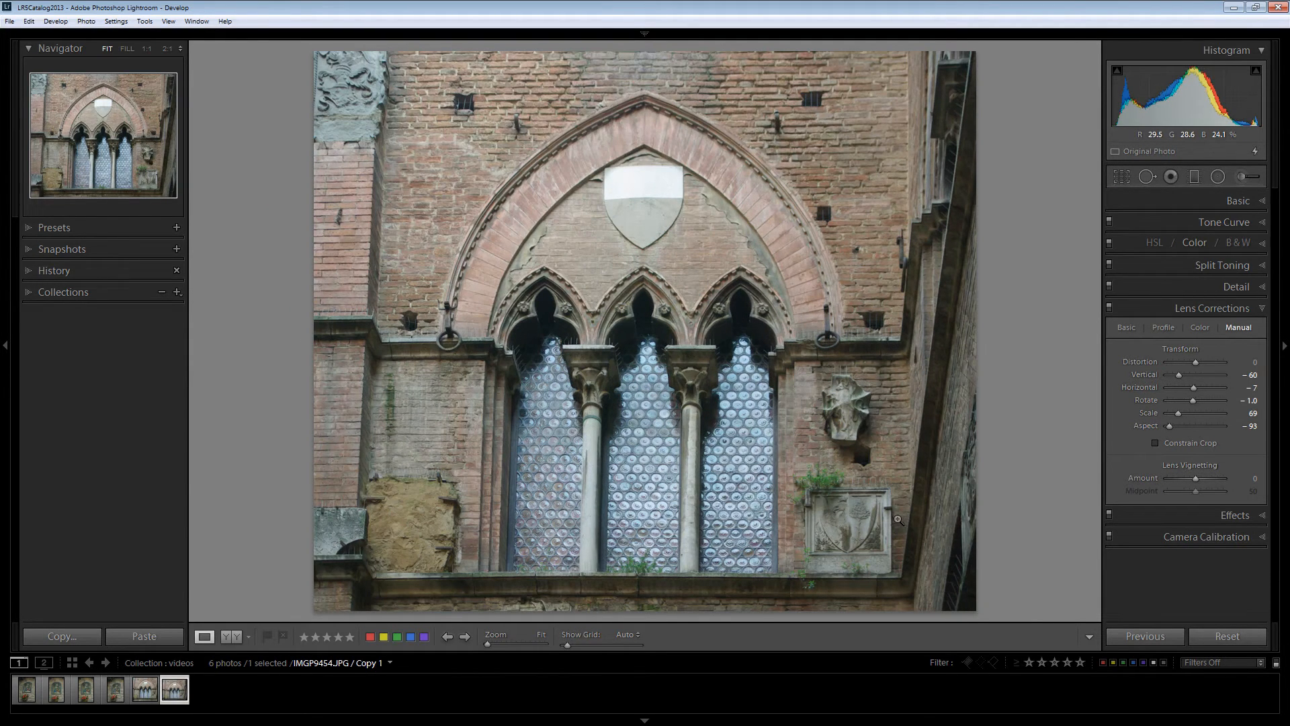
# Compare the cropped window photo with its original, and do the same for the shrine photo IMGP9407.JPG.
pyautogui.press('\\')
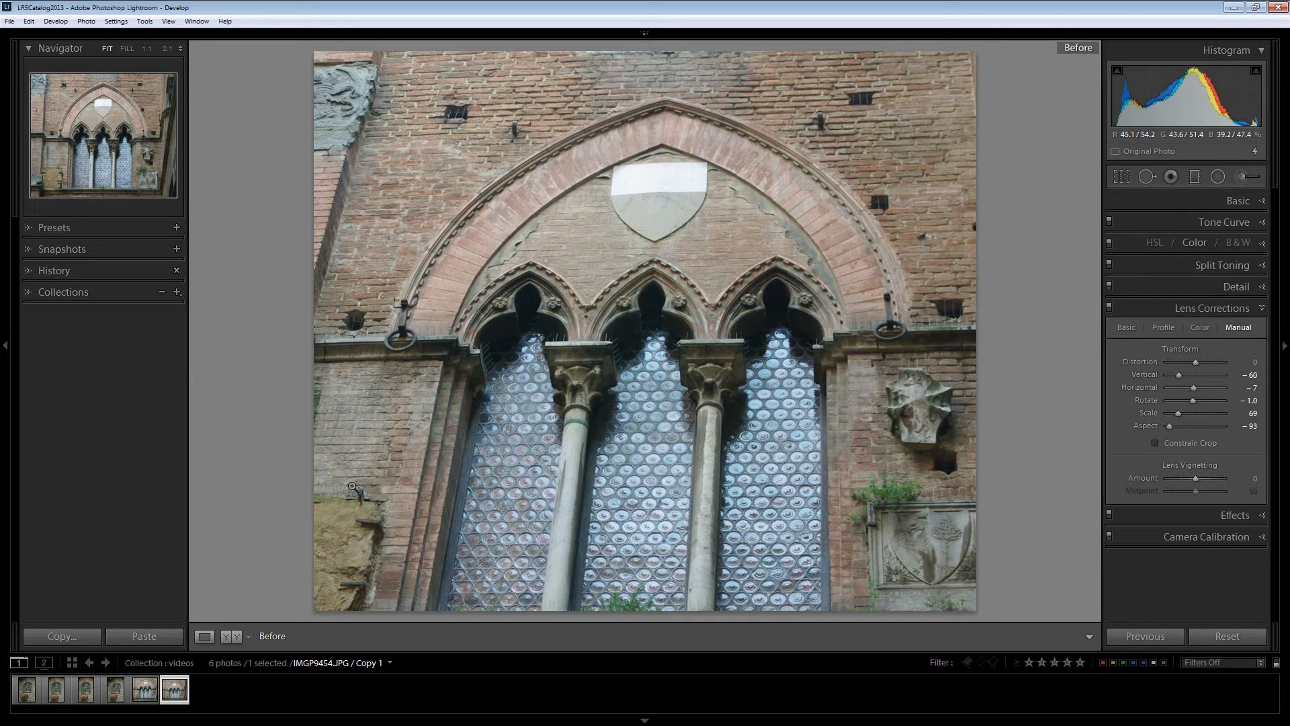
pyautogui.press('\\')
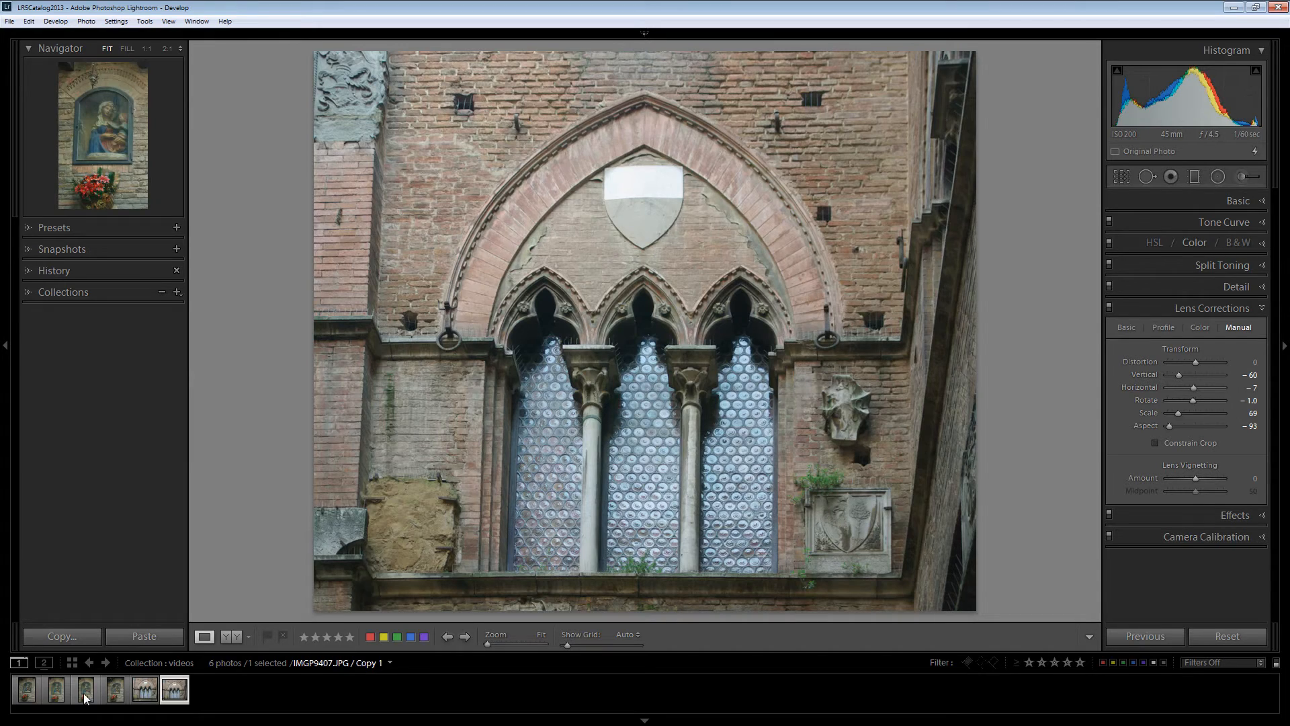
pyautogui.click(57, 690)
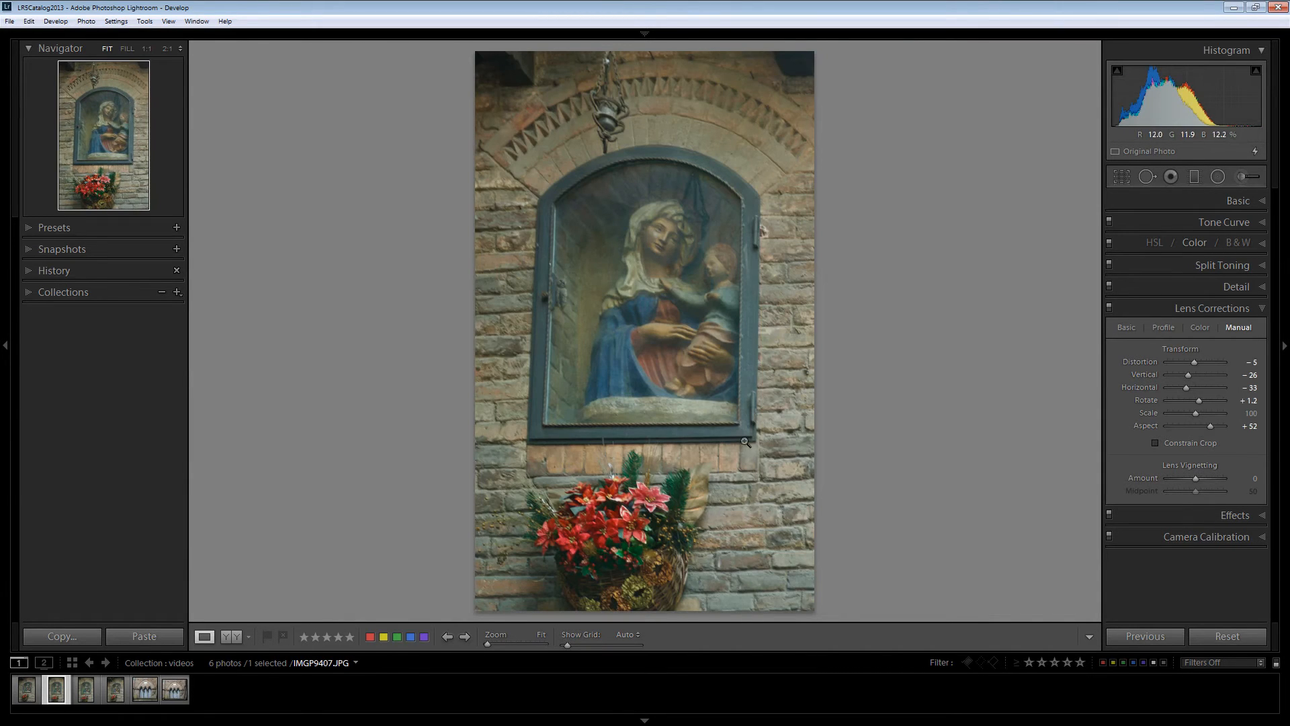
pyautogui.press('\\')
pyautogui.press('\\')
pyautogui.press('\\')
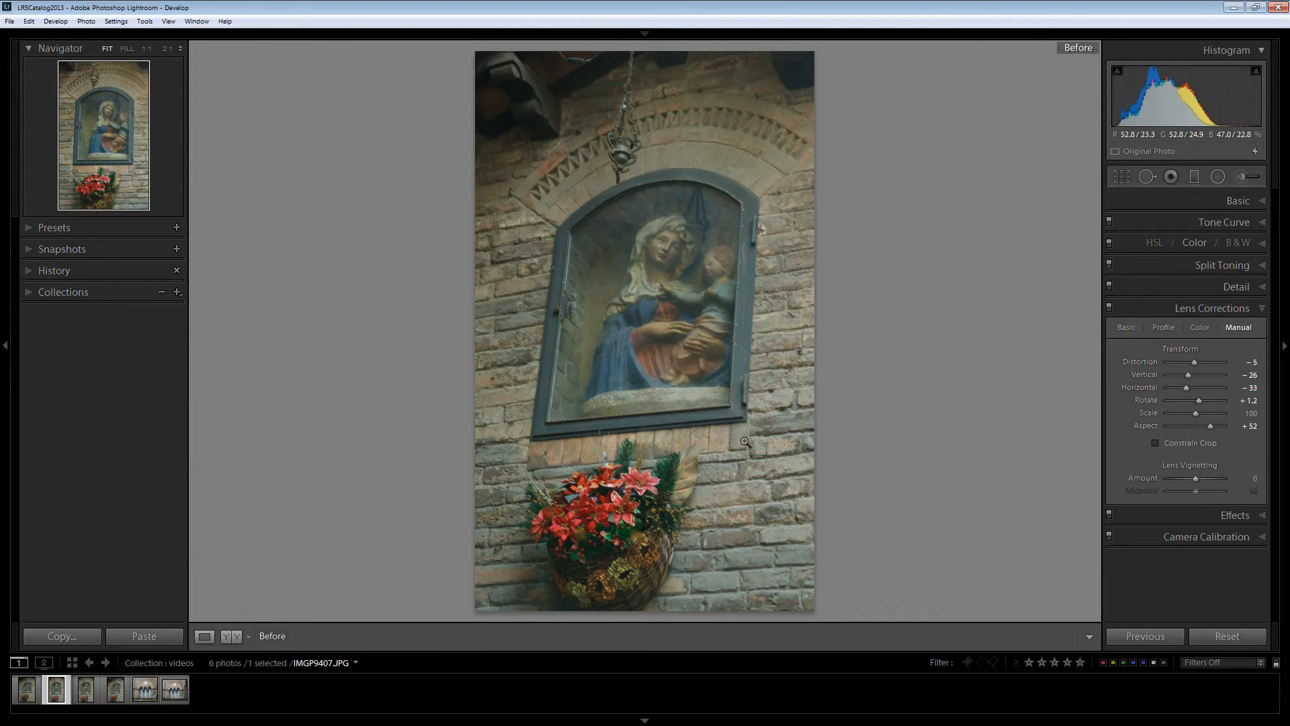
# Revert the shrine photo to its Import state in the edit history.
pyautogui.click(29, 270)
pyautogui.scroll(-2, 122, 530)
pyautogui.click(114, 589)
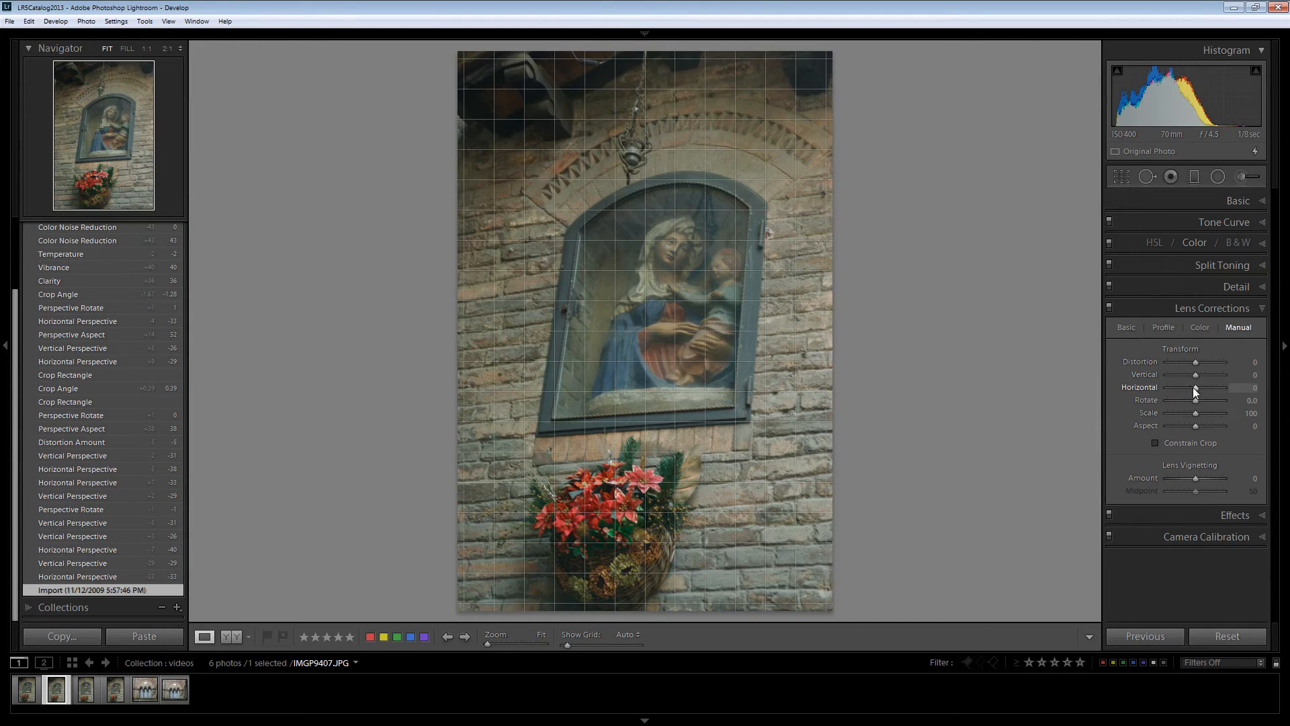
# Set the shrine photo's transform to Horizontal −38, Vertical −29, Aspect +52, Scale 90 and Rotate −0.5.
pyautogui.moveTo(1196, 388)
pyautogui.mouseDown()
pyautogui.moveTo(1181, 384)
pyautogui.moveTo(1187, 373)
pyautogui.mouseUp()
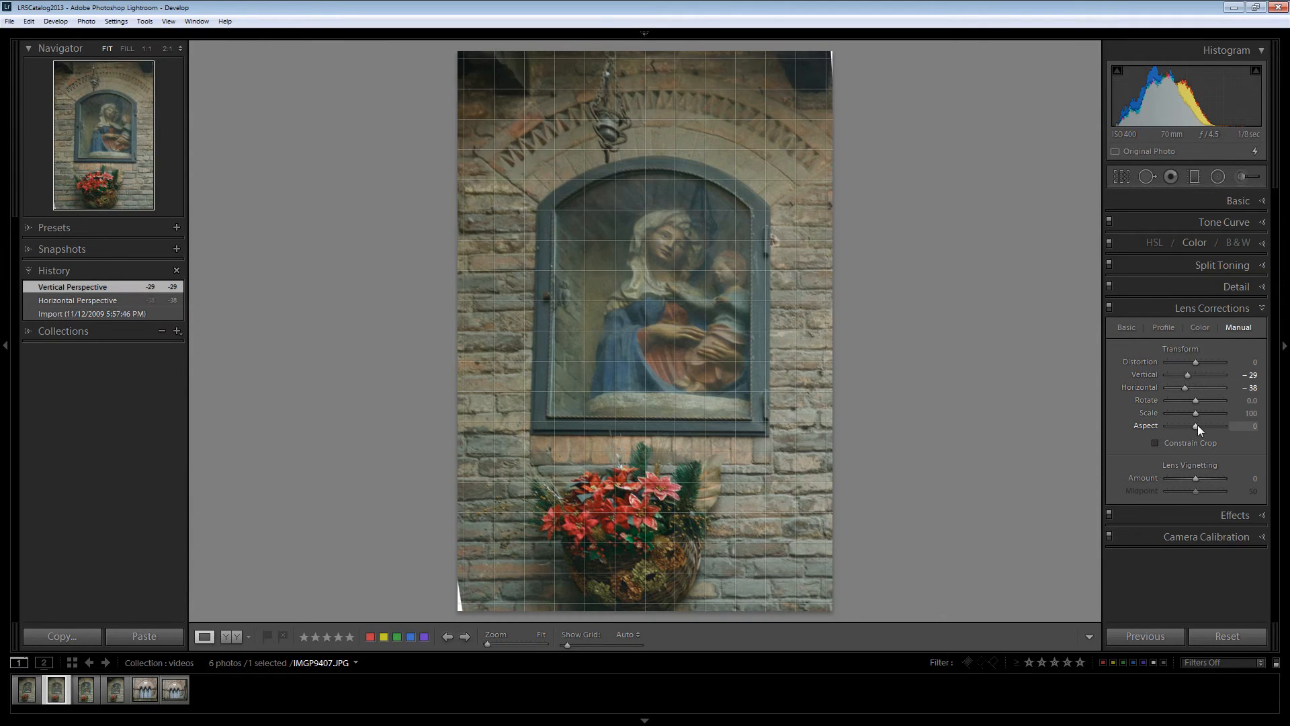
pyautogui.moveTo(1198, 424)
pyautogui.mouseDown()
pyautogui.moveTo(1216, 425)
pyautogui.moveTo(1185, 413)
pyautogui.moveTo(1198, 402)
pyautogui.mouseUp()
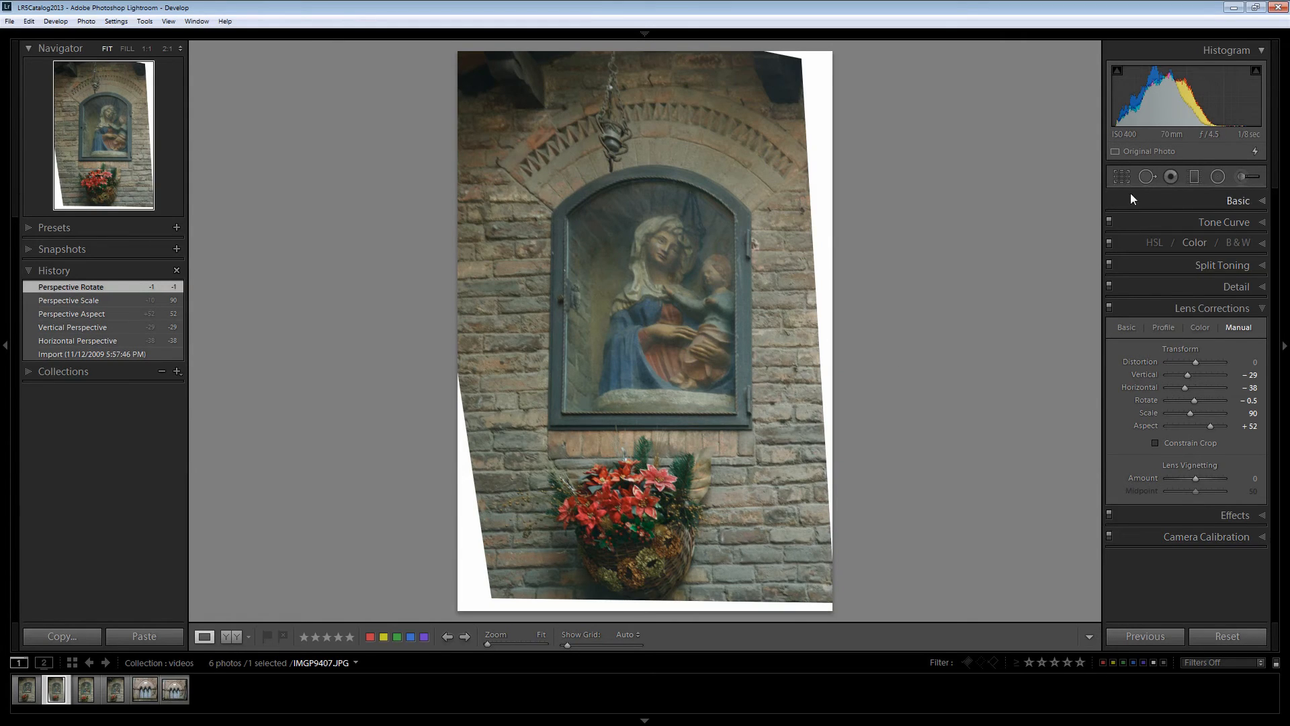
pyautogui.moveTo(1160, 425); pyautogui.dragTo(1160, 424)
# Crop the shrine photo inward on all four sides to remove the white areas, and apply the crop.
pyautogui.click(1122, 176)
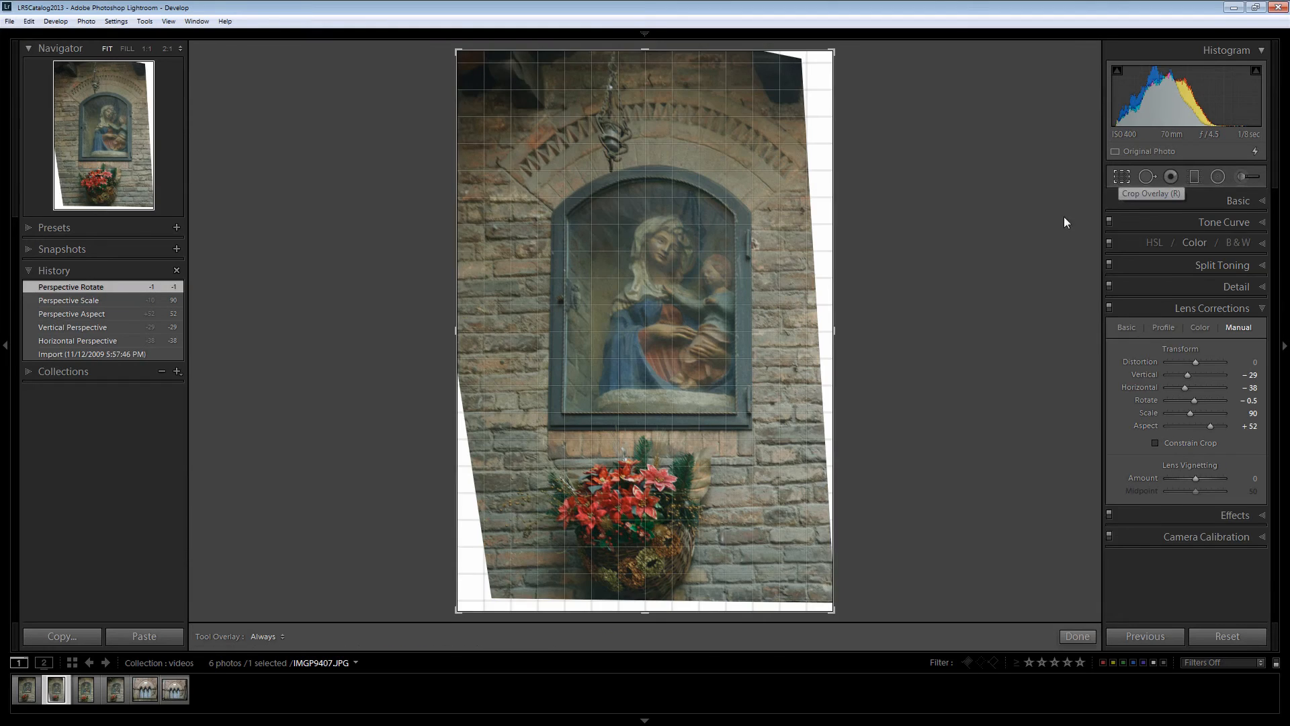
pyautogui.moveTo(836, 333); pyautogui.dragTo(818, 334)
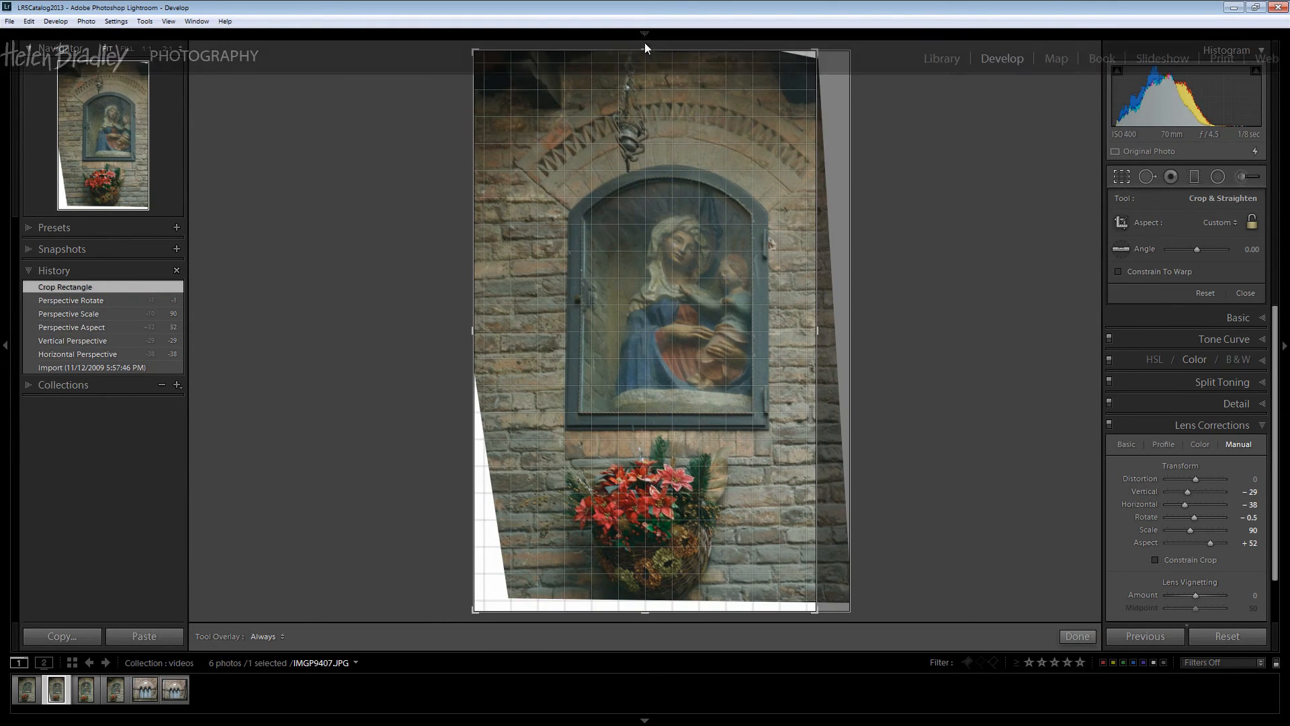
pyautogui.moveTo(650, 50); pyautogui.dragTo(649, 57)
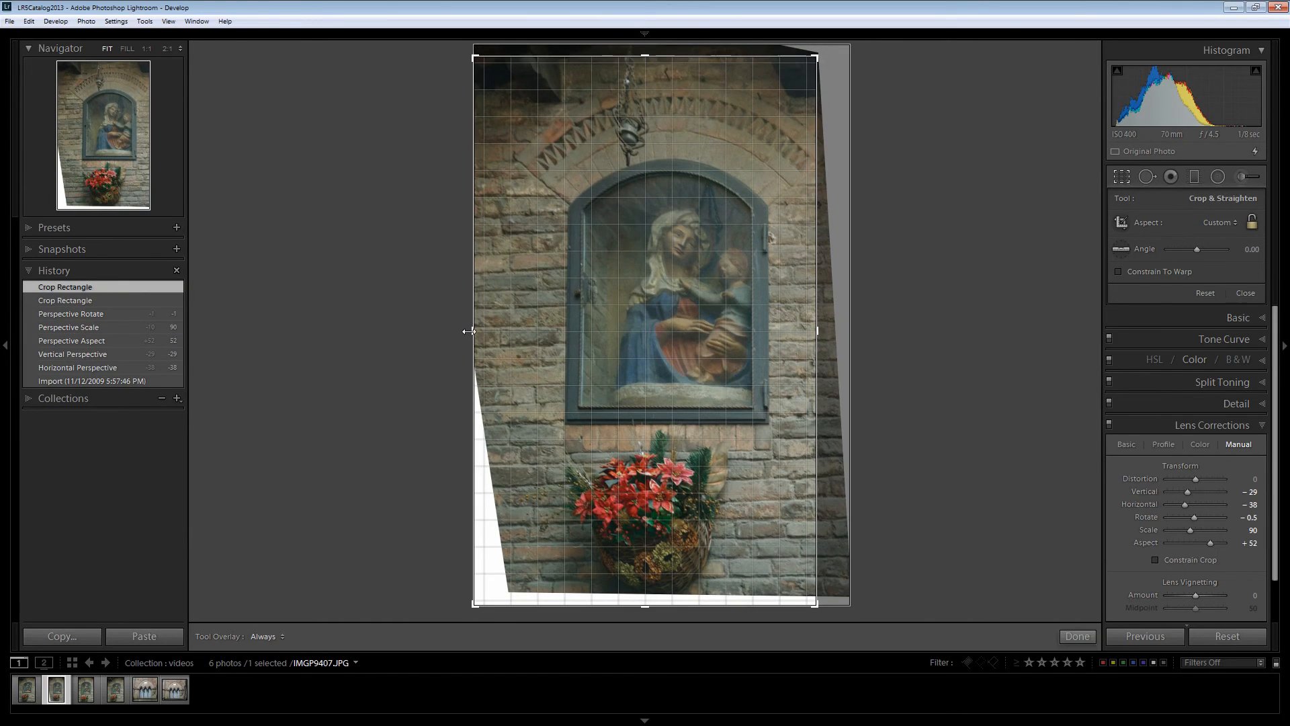
pyautogui.moveTo(473, 330); pyautogui.dragTo(489, 326)
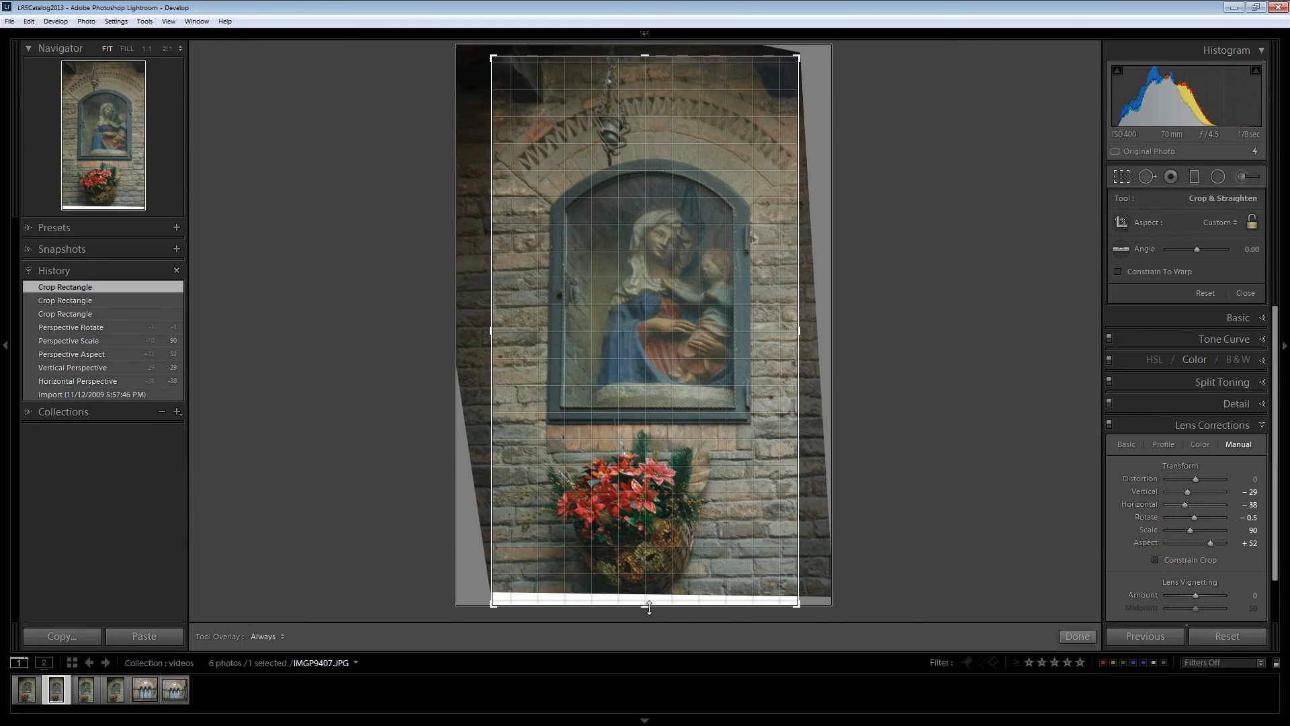
pyautogui.moveTo(649, 606); pyautogui.dragTo(649, 587)
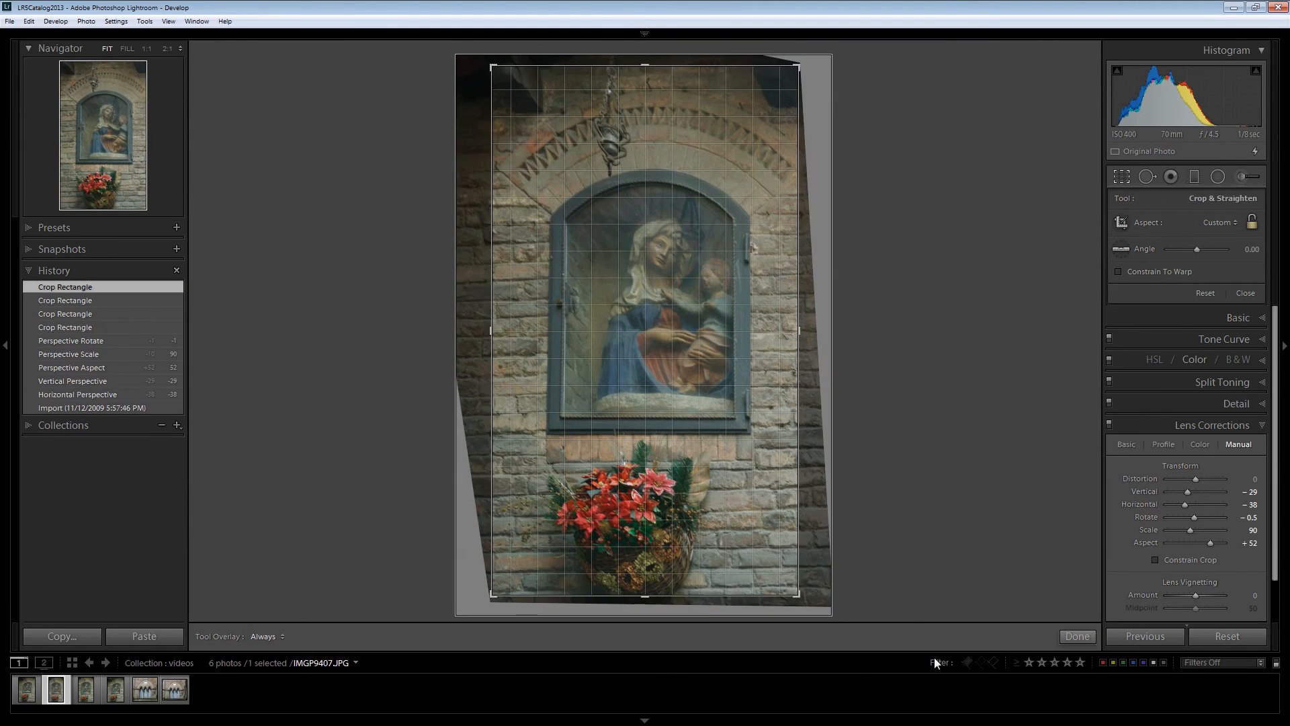
pyautogui.click(1076, 637)
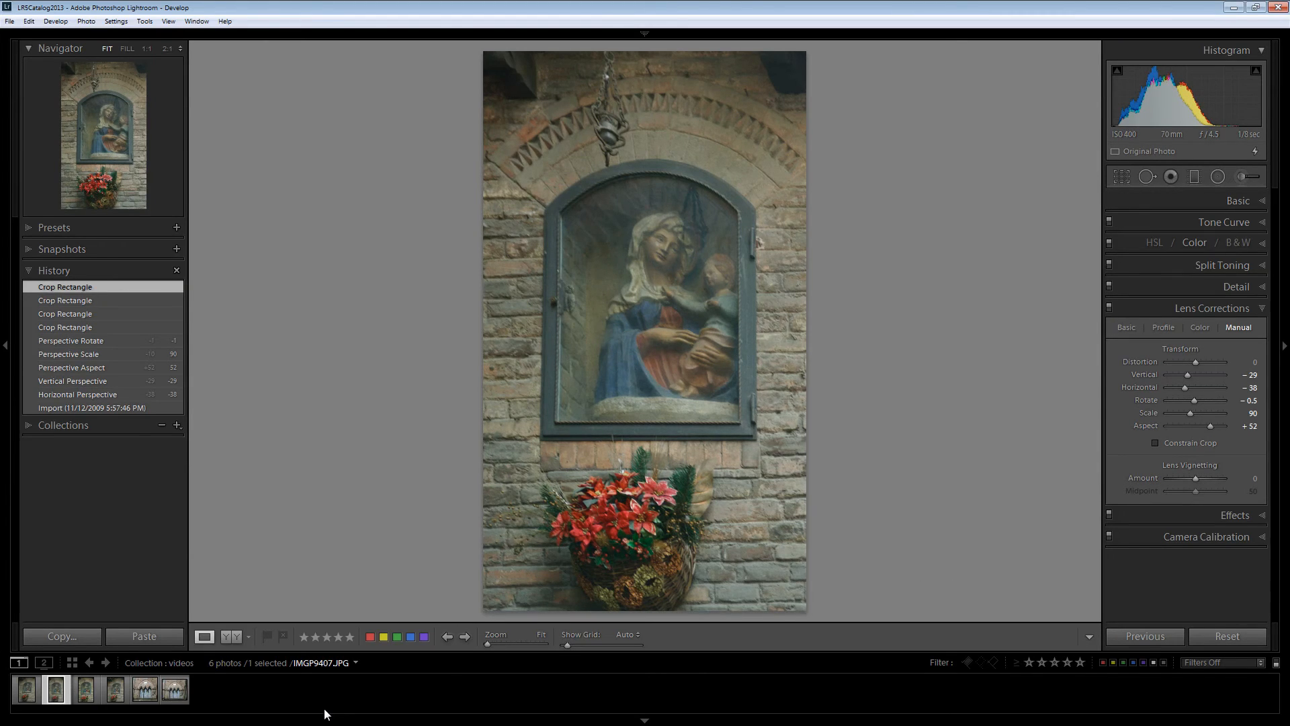
# Compare the cropped shrine photo with its original, and view the window photo IMGP9454.JPG and its virtual copy.
pyautogui.press('\\')
pyautogui.press('\\')
pyautogui.click(149, 690)
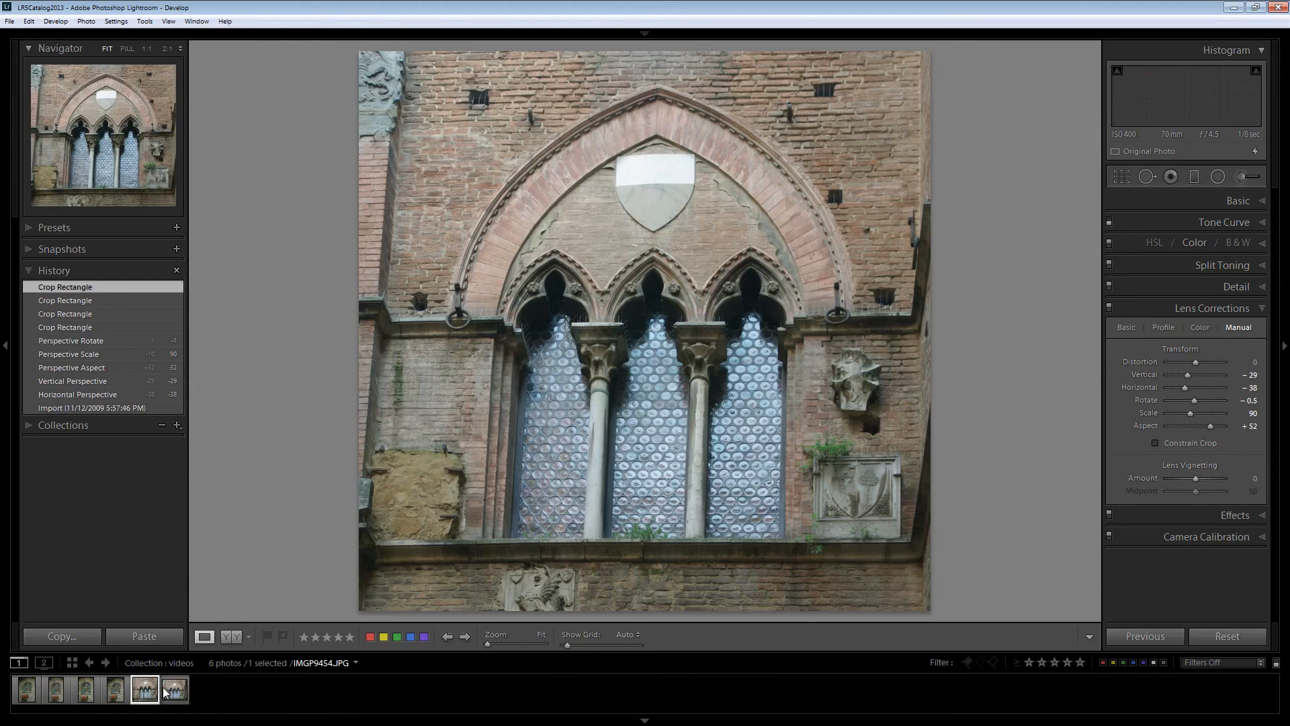
pyautogui.click(166, 692)
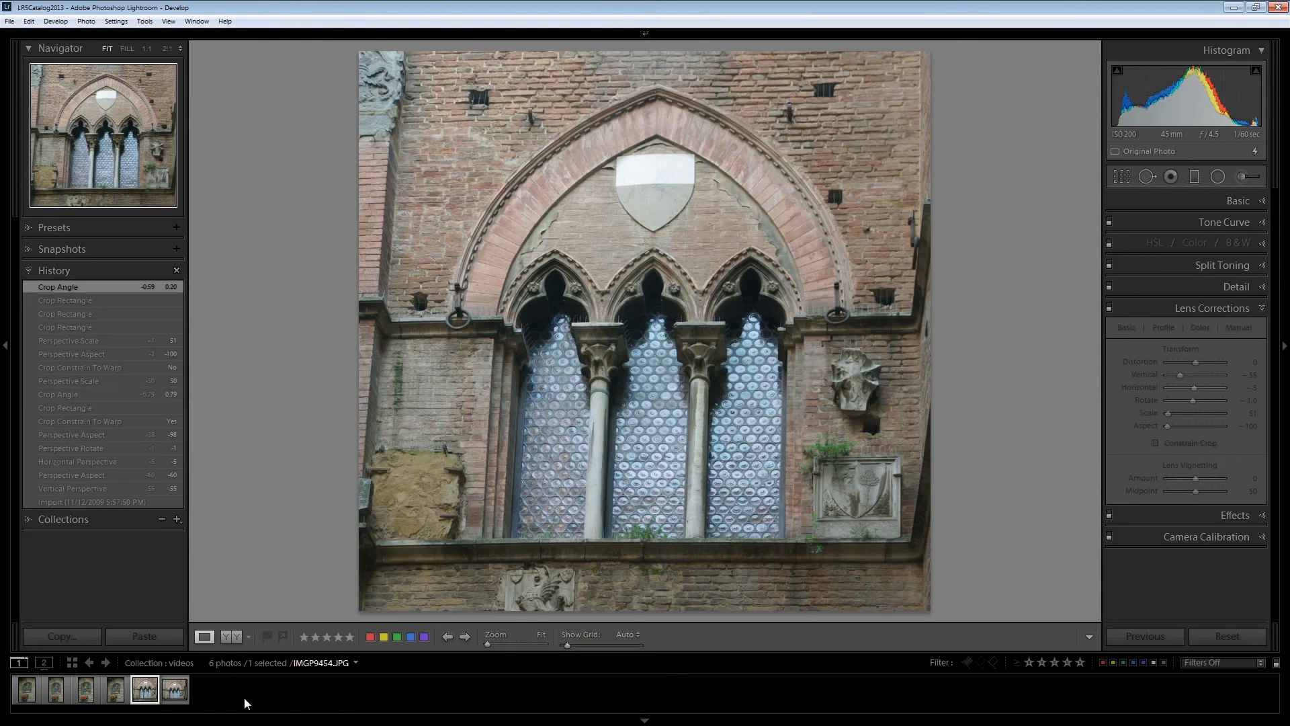
pyautogui.click(173, 696)
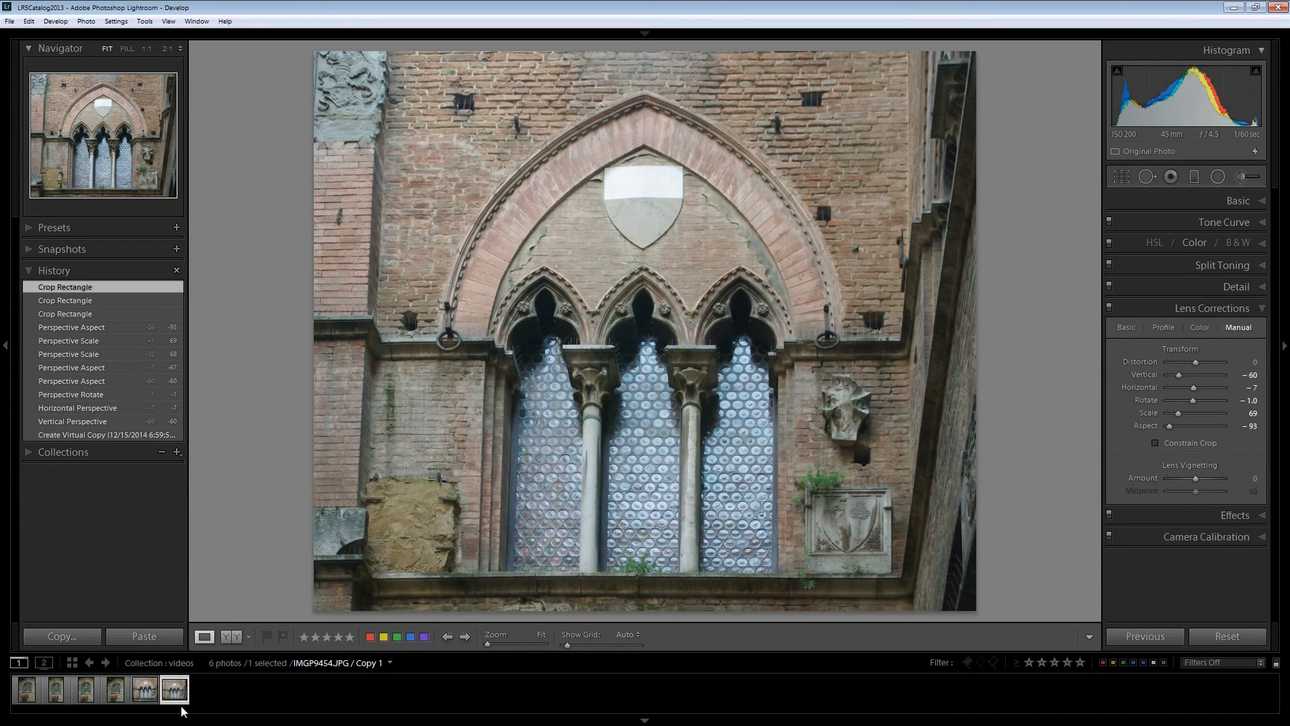